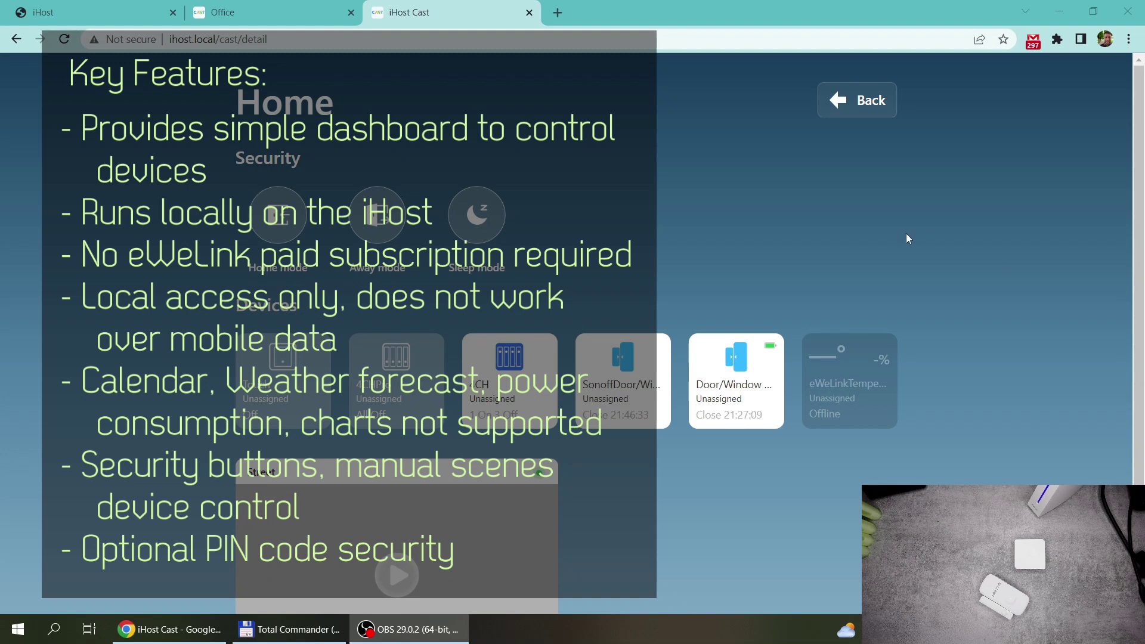
Step: Switch the POW Elite on from the eWeLink Cast Office dashboard
left_click(239, 12)
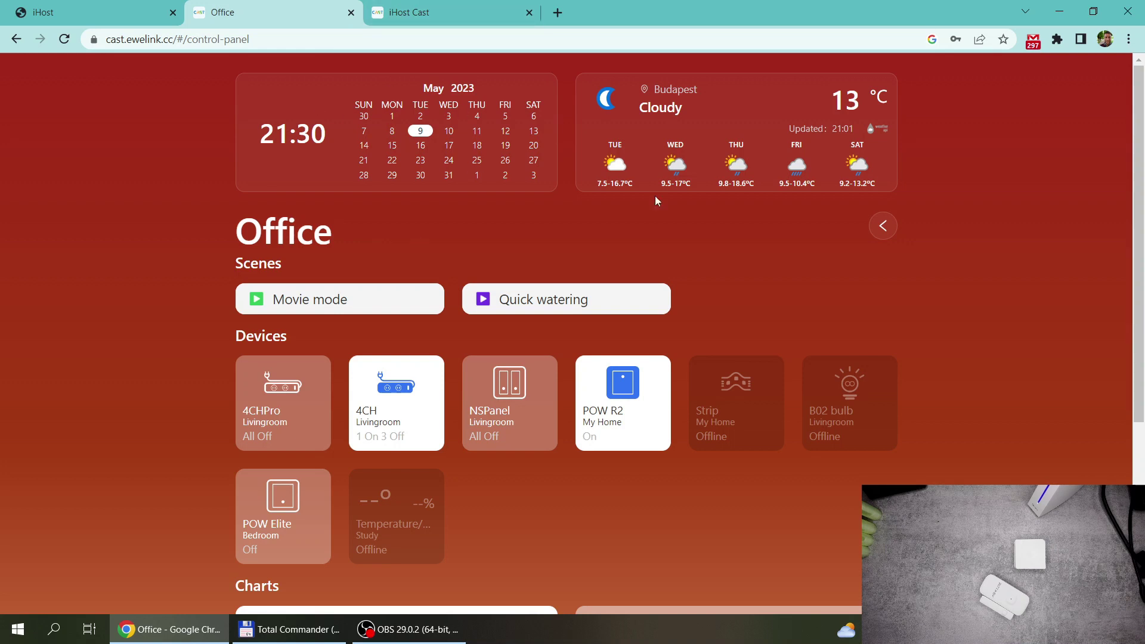
scroll(498, 250, "down", 5)
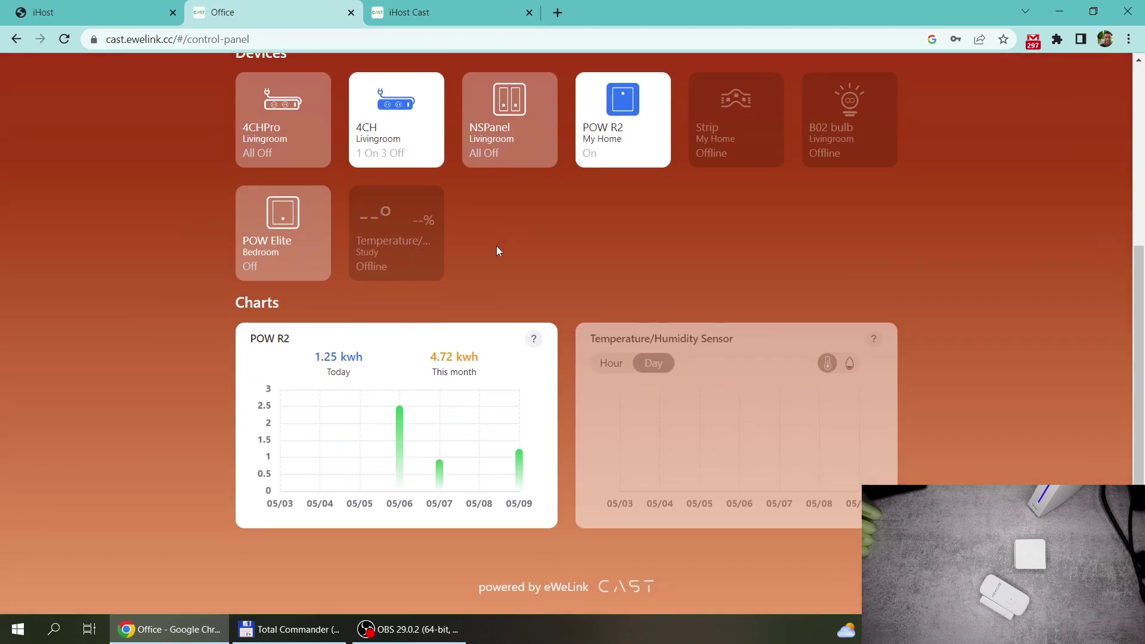
scroll(497, 249, "up", 5)
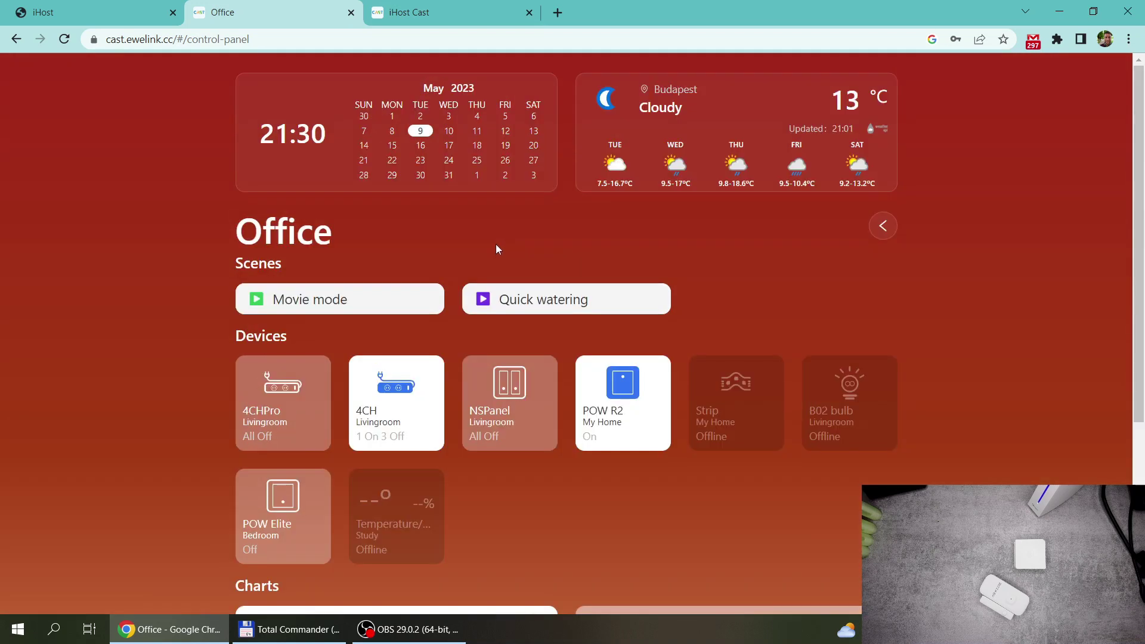
scroll(495, 243, "down", 1)
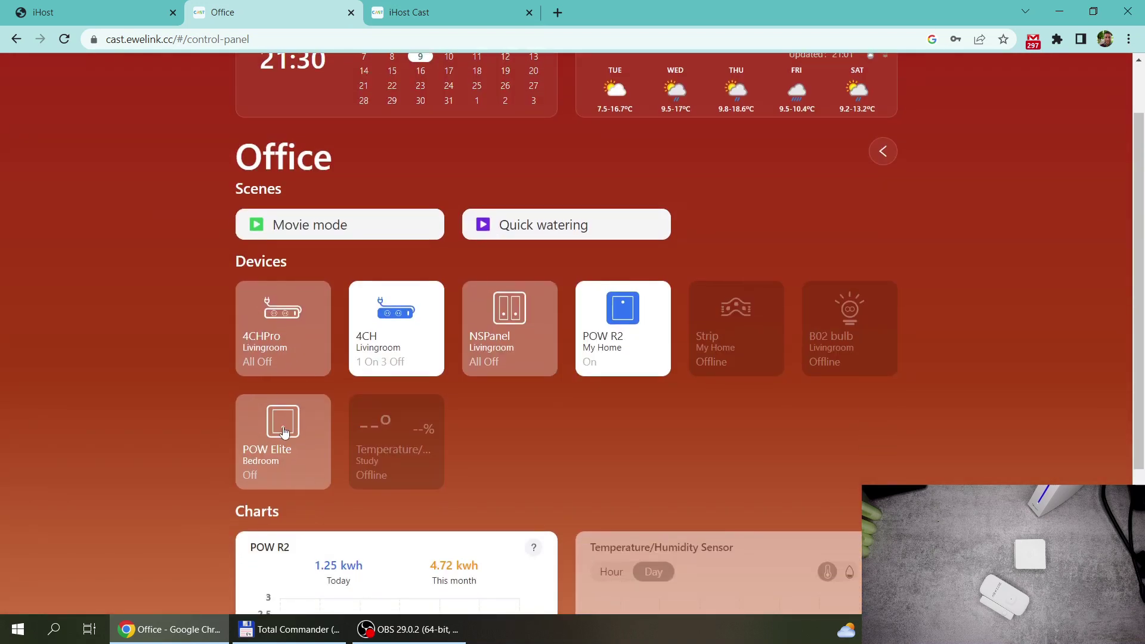
left_click(281, 418)
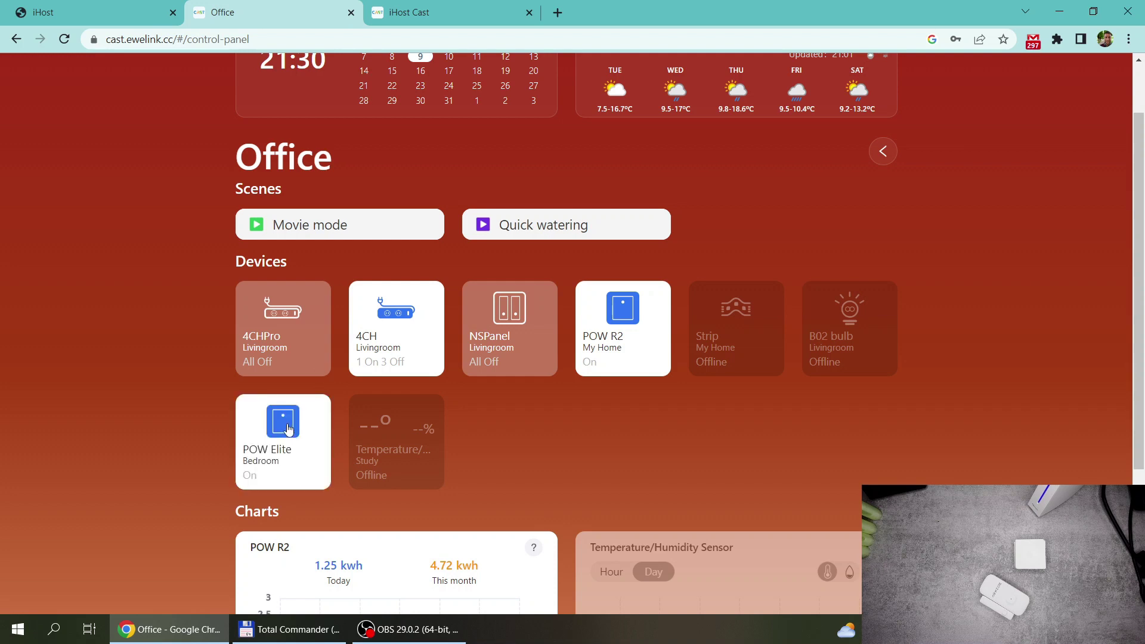
Step: Toggle the 4CH's Channel 2 on and back off, leaving its channels unchanged
left_click(388, 327)
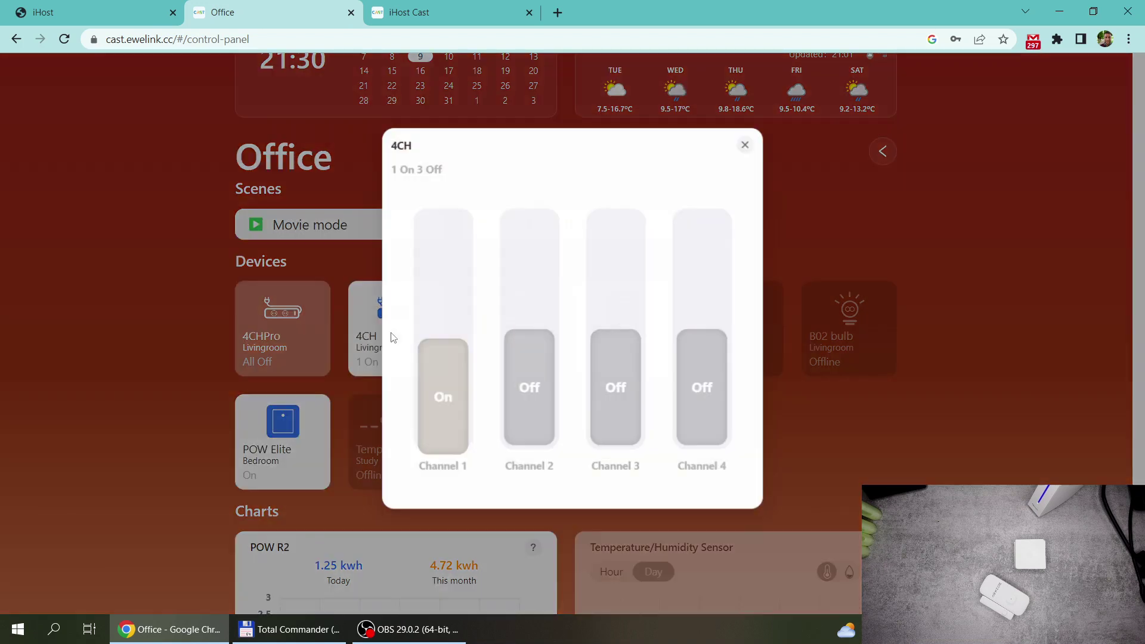
left_click(527, 399)
left_click(515, 425)
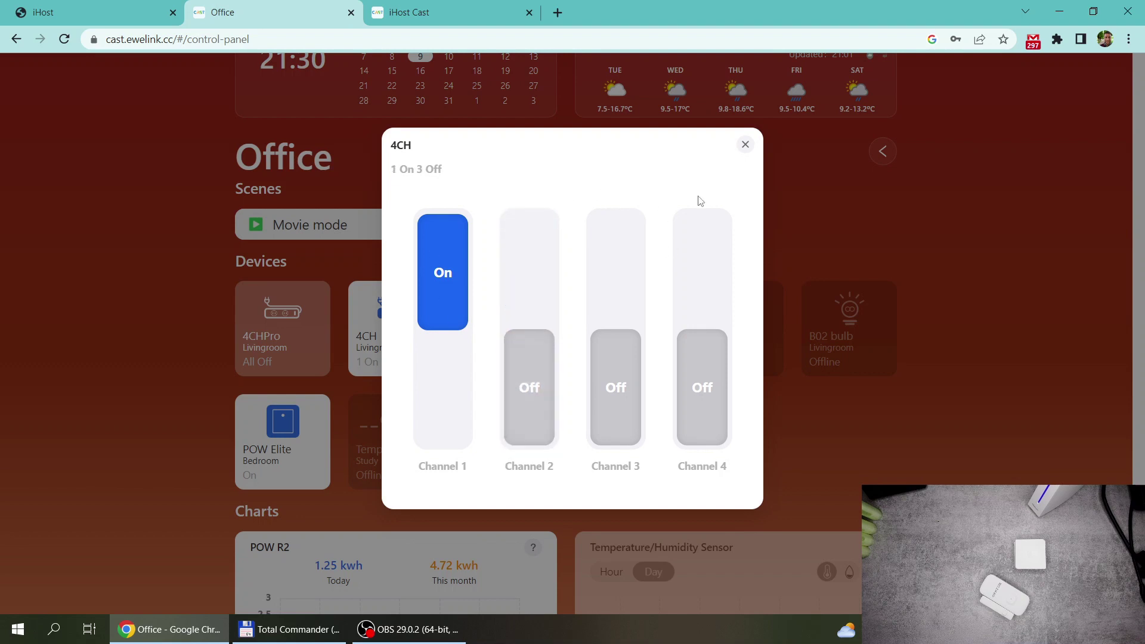
left_click(745, 144)
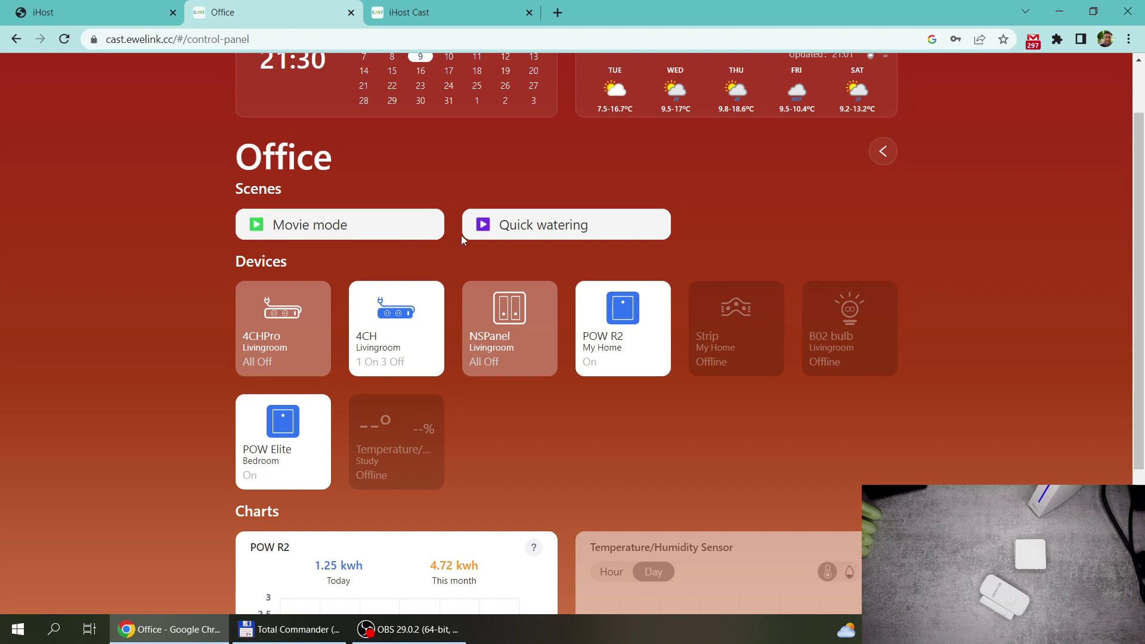
Step: Check the Office charts: POW R2 at 1.25 kWh today and 4.72 kWh this month
scroll(461, 235, "up", 1)
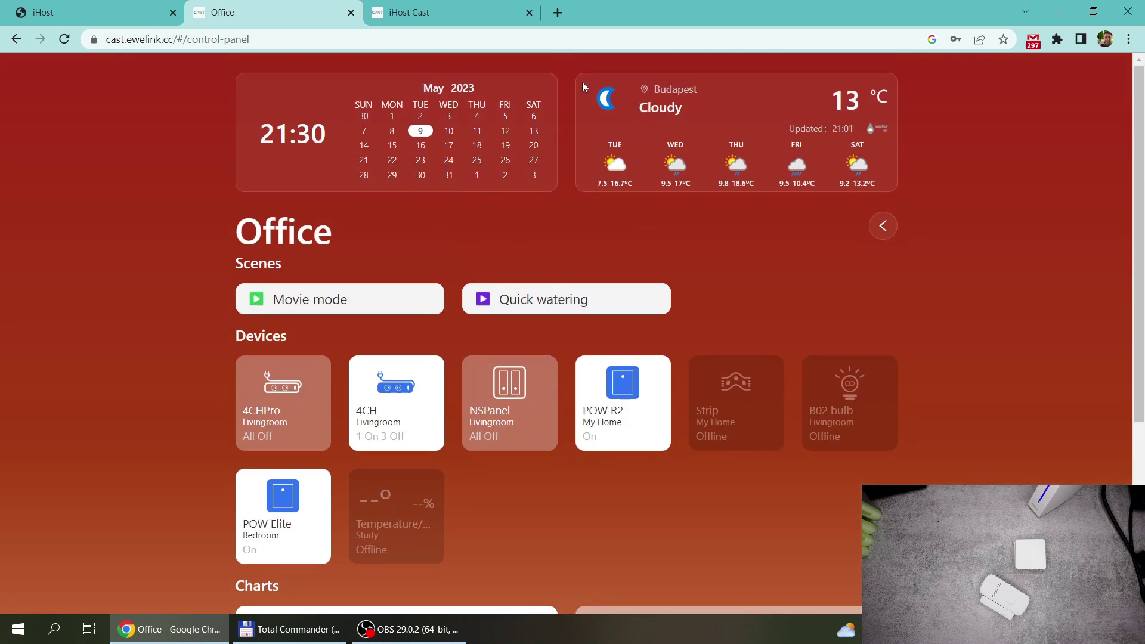
scroll(793, 249, "down", 5)
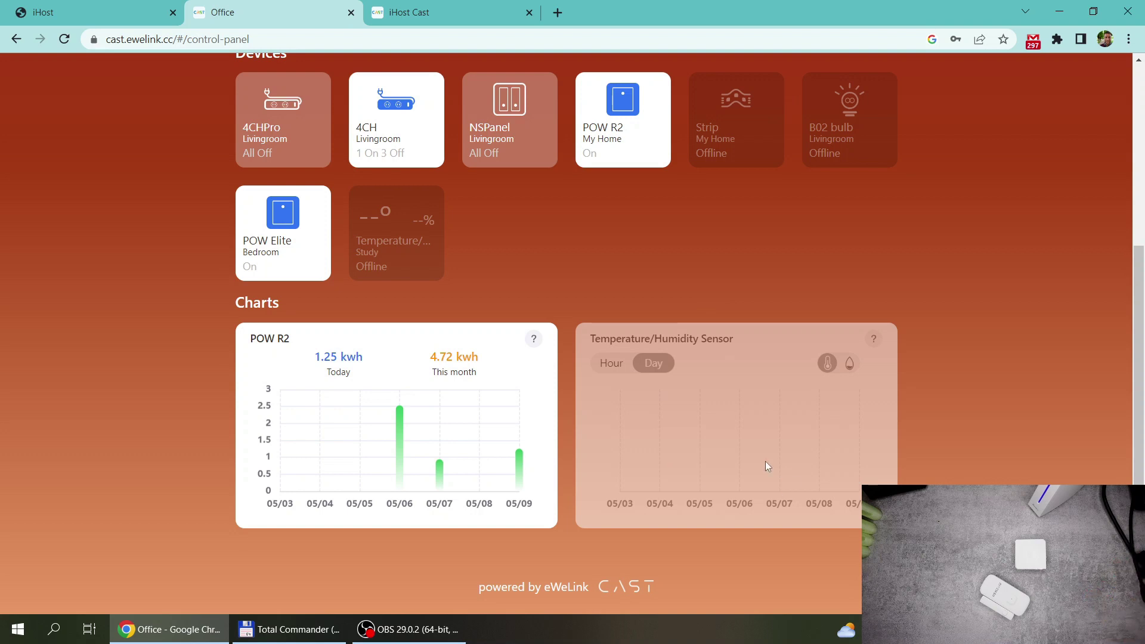
scroll(765, 463, "up", 2)
scroll(766, 462, "up", 2)
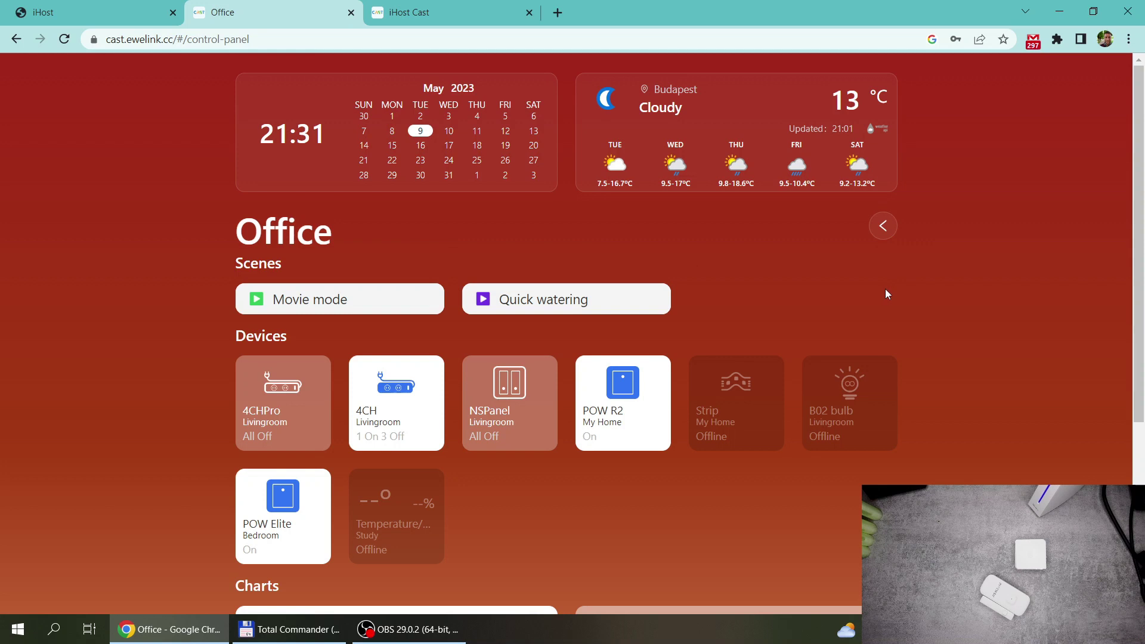
left_click(434, 18)
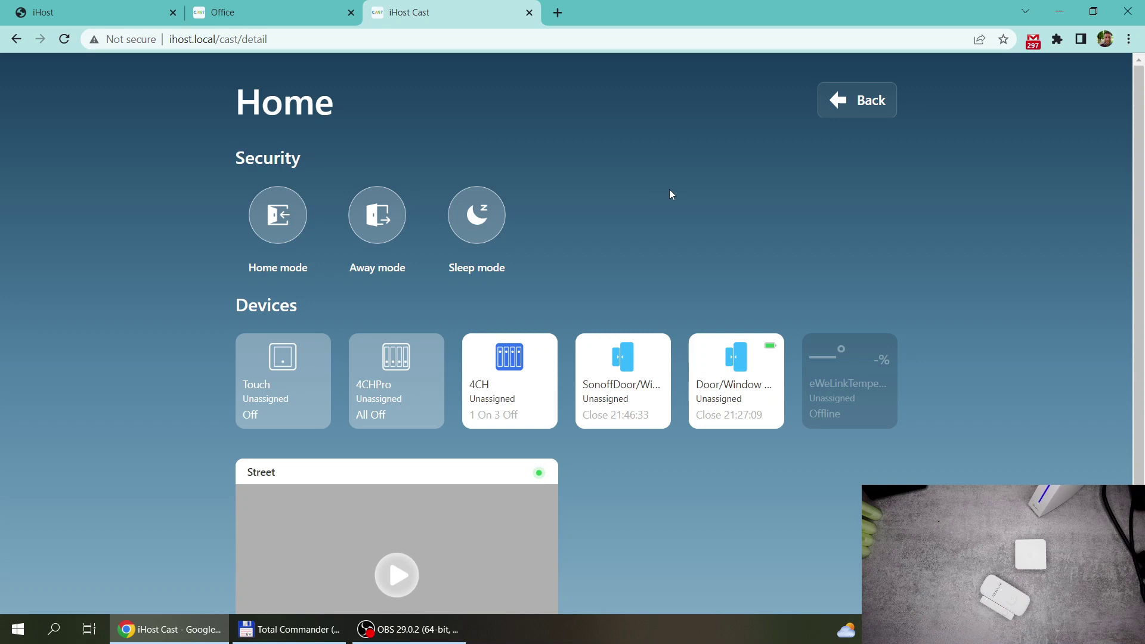
left_click(259, 11)
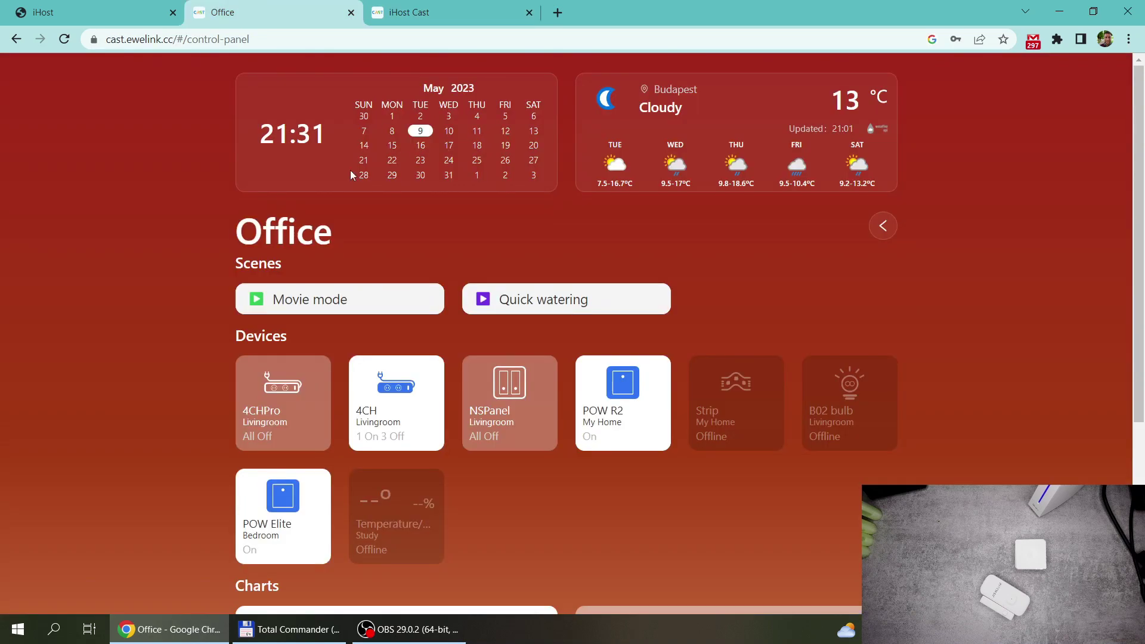
left_click(429, 13)
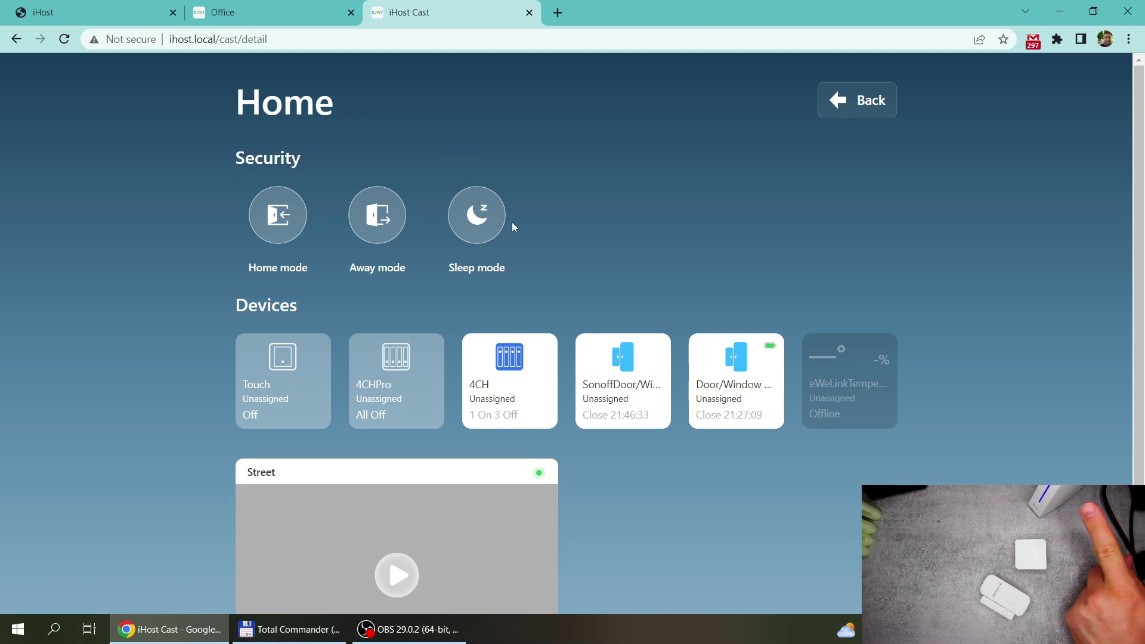
Step: Start the Street camera live stream and switch the Touch device on
scroll(552, 278, "down", 2)
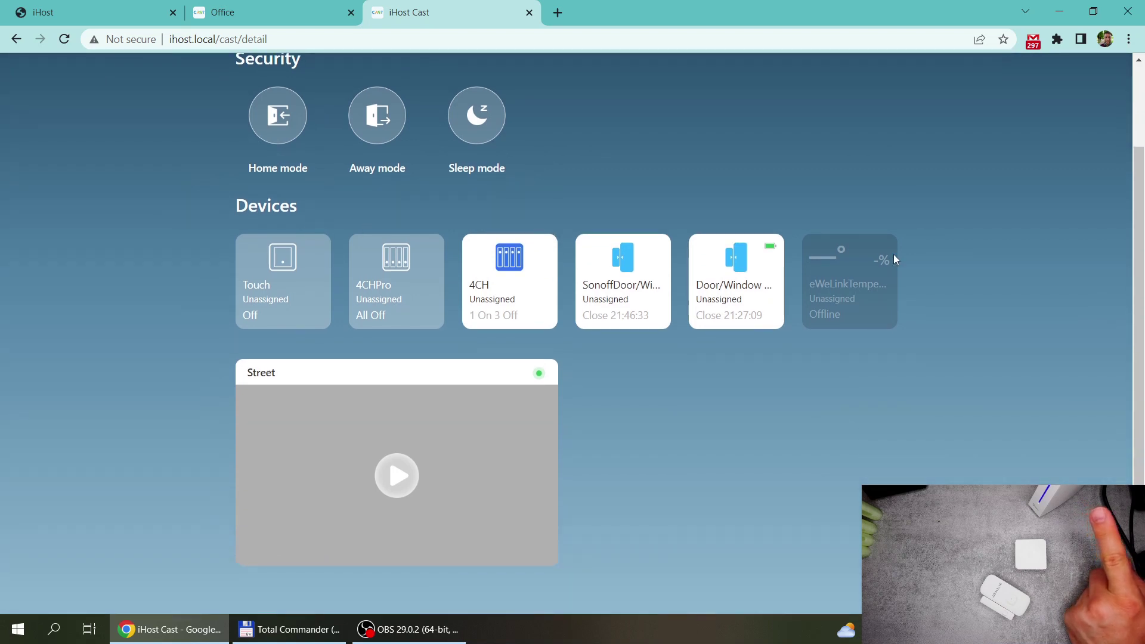
left_click(390, 475)
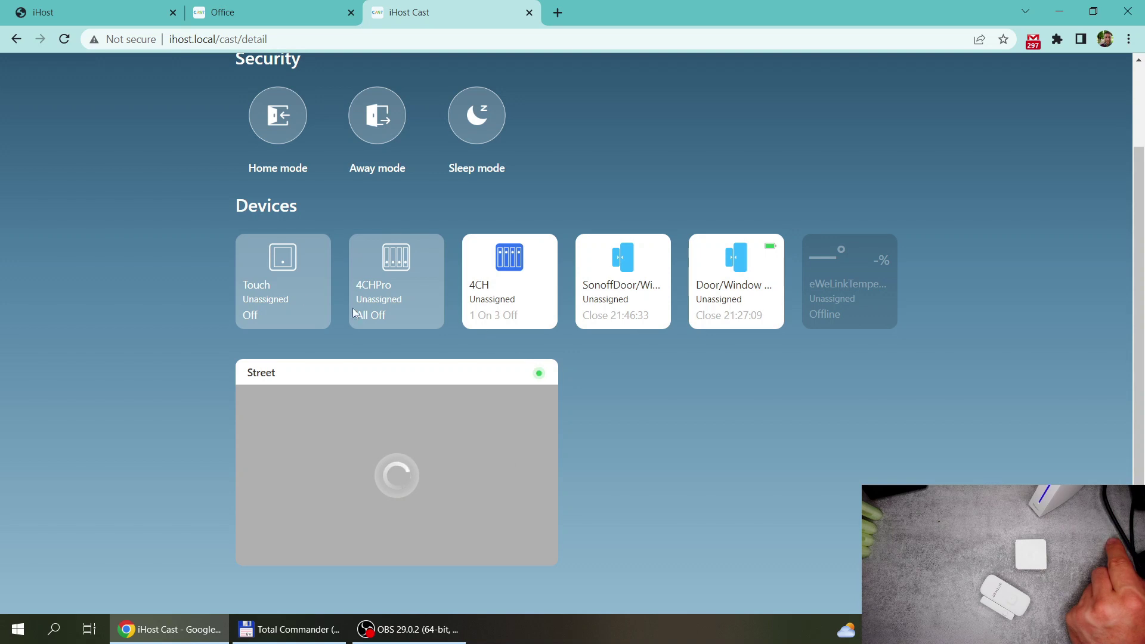
left_click(327, 289)
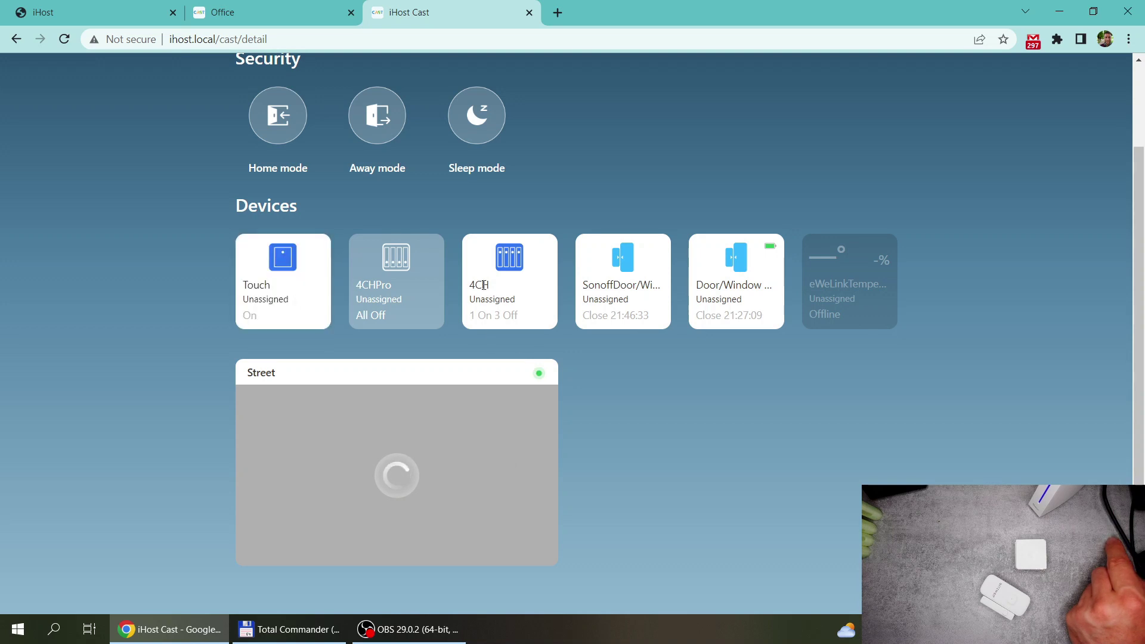
Step: Toggle the 4CHPro's Channel 2 on and back off, leaving all channels off
left_click(408, 291)
left_click(599, 303)
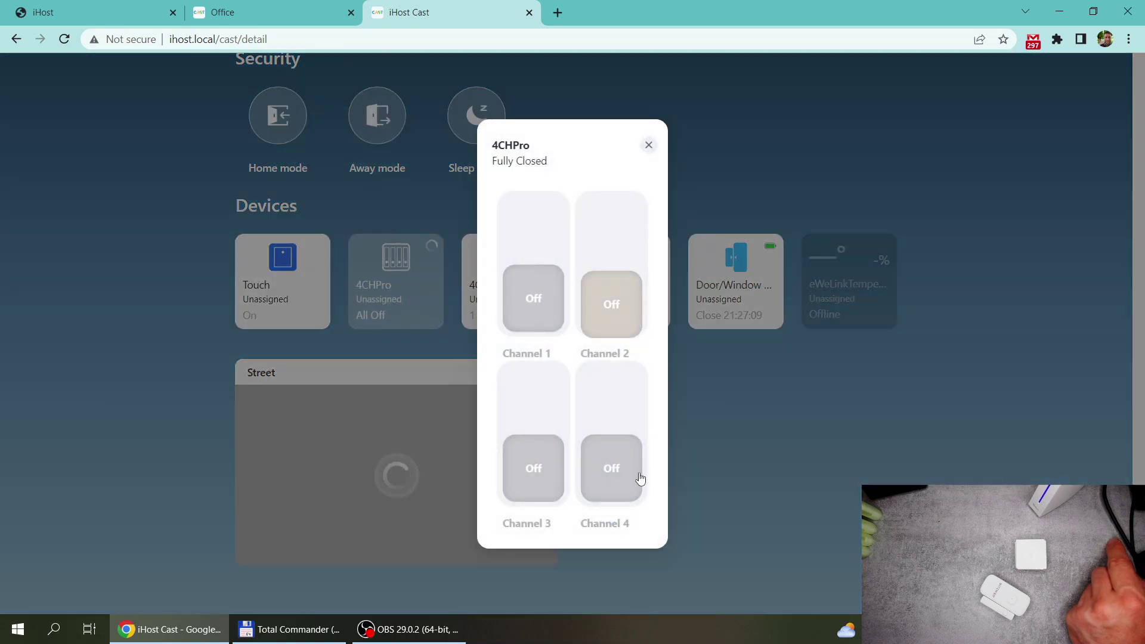
left_click(606, 254)
left_click(650, 147)
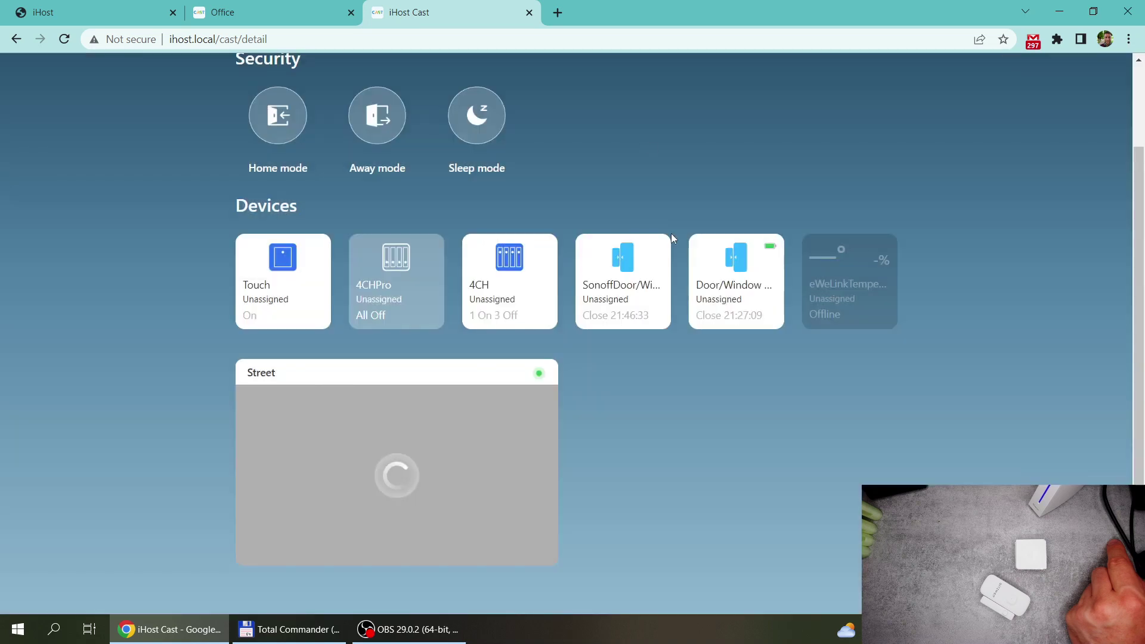
Step: Inspect the Door/Window Sensor's status and its recent open/close history
left_click(732, 285)
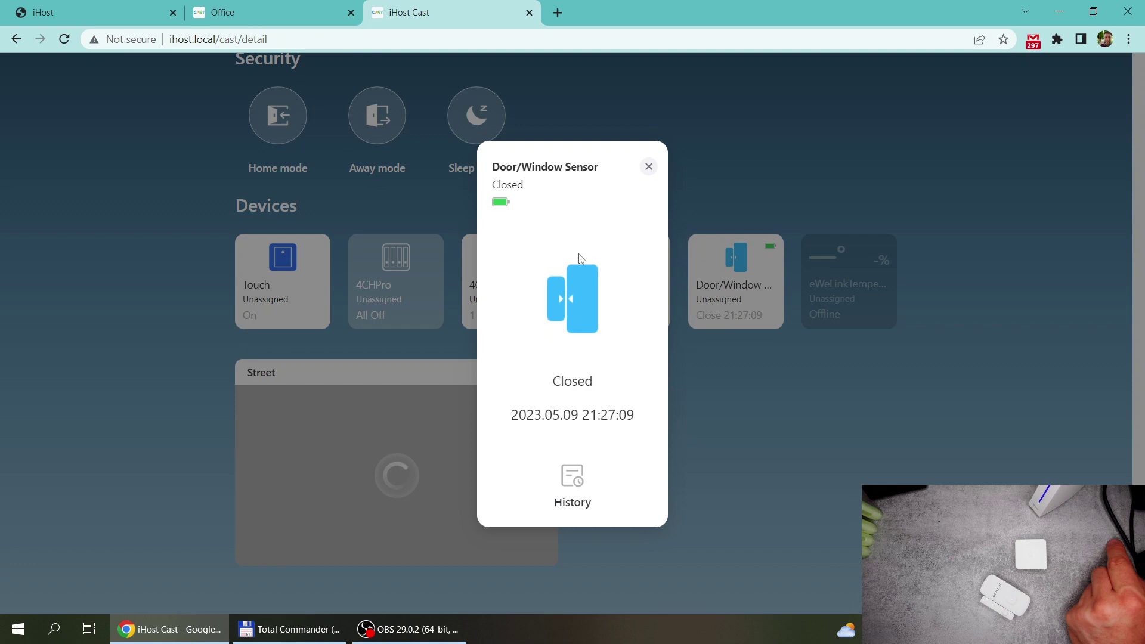
left_click(574, 481)
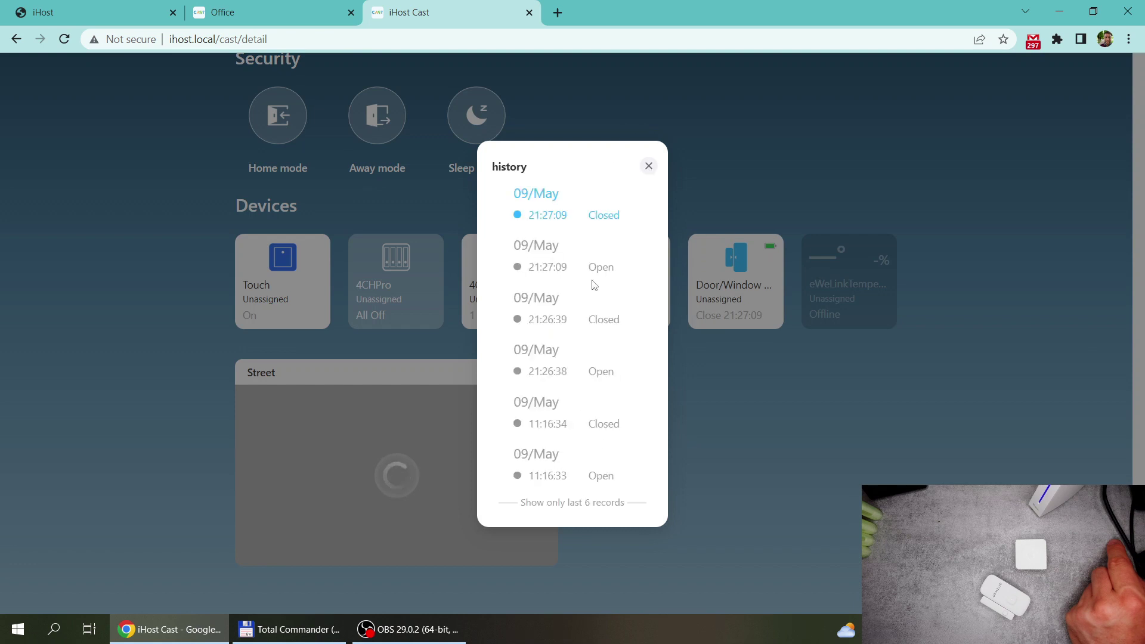
left_click(648, 167)
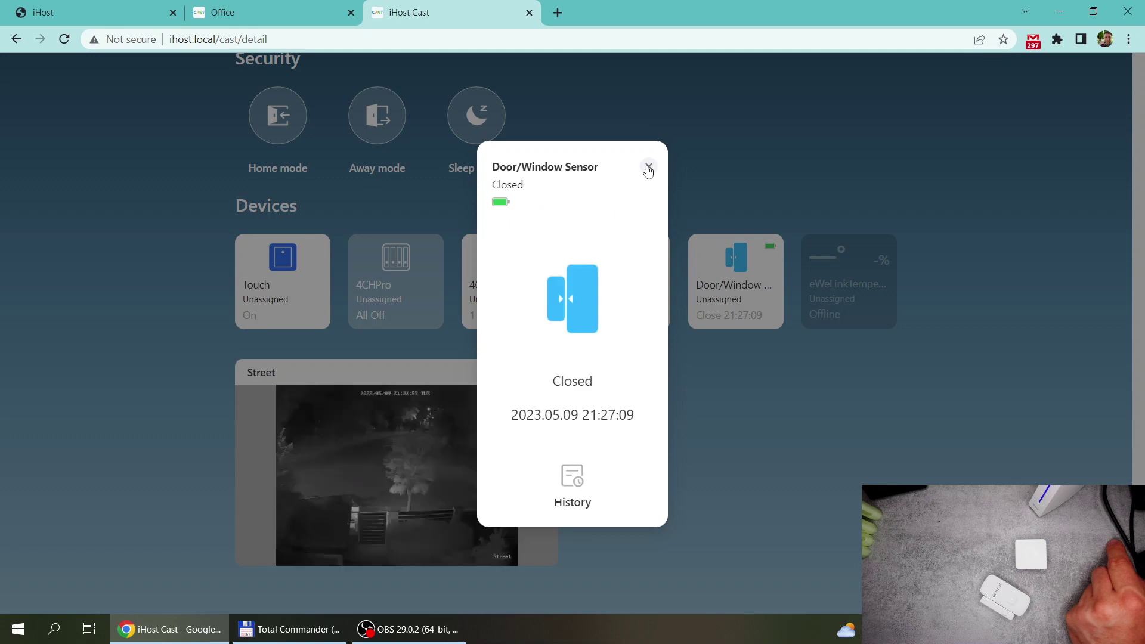
left_click(648, 169)
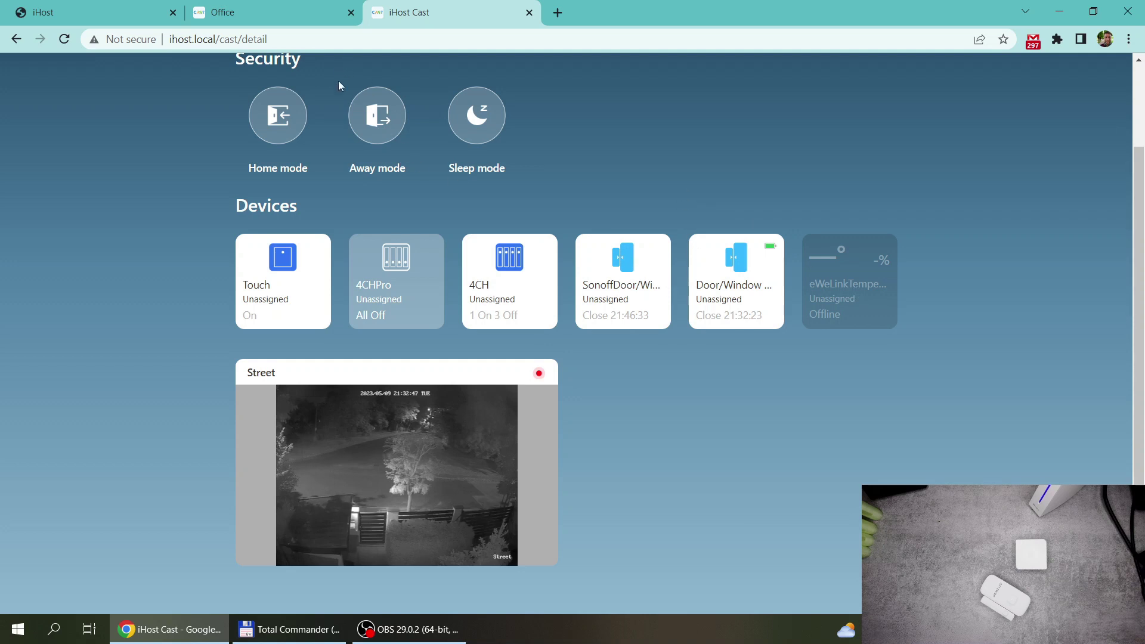
Step: Reload the Home panel from the cast panel list, then view the Office dashboard's charts
scroll(384, 191, "up", 2)
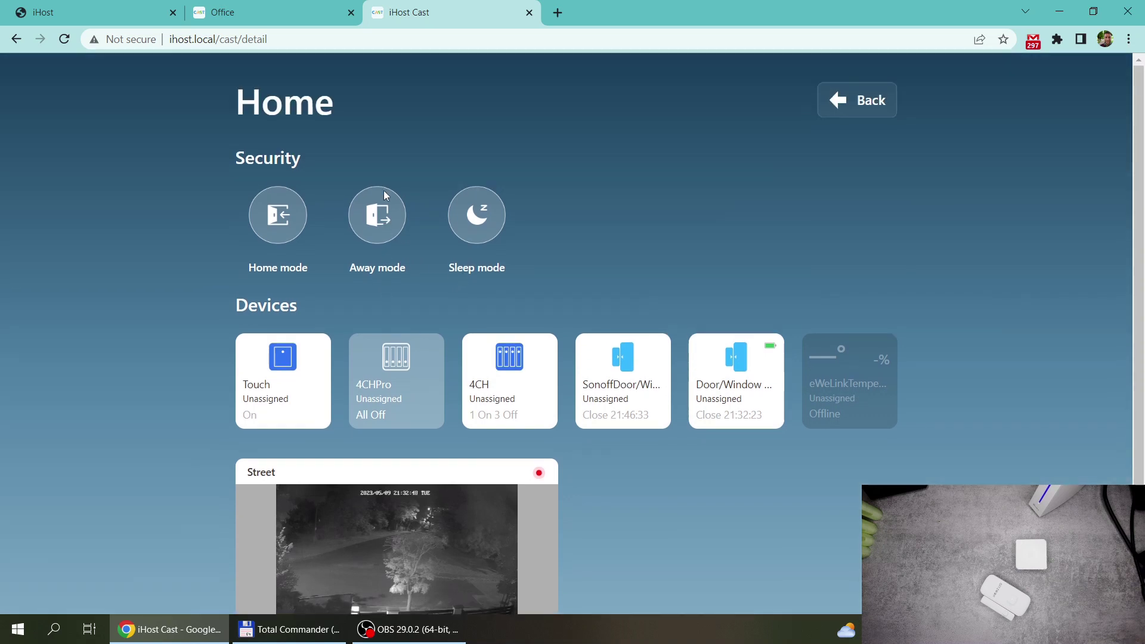
left_click(838, 100)
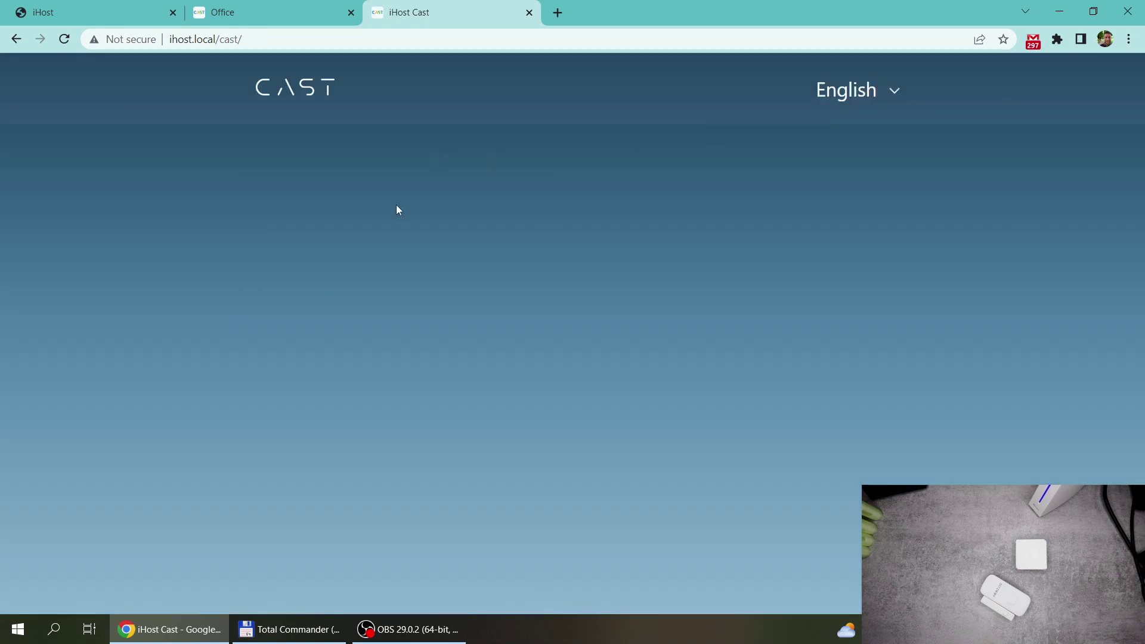
left_click(321, 209)
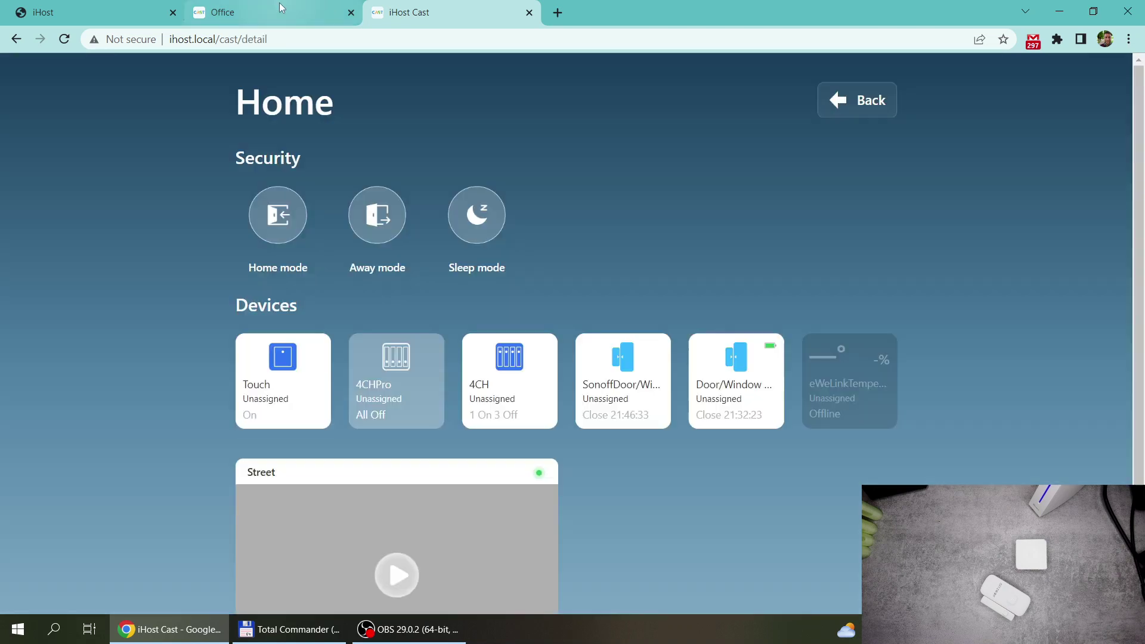
left_click(279, 5)
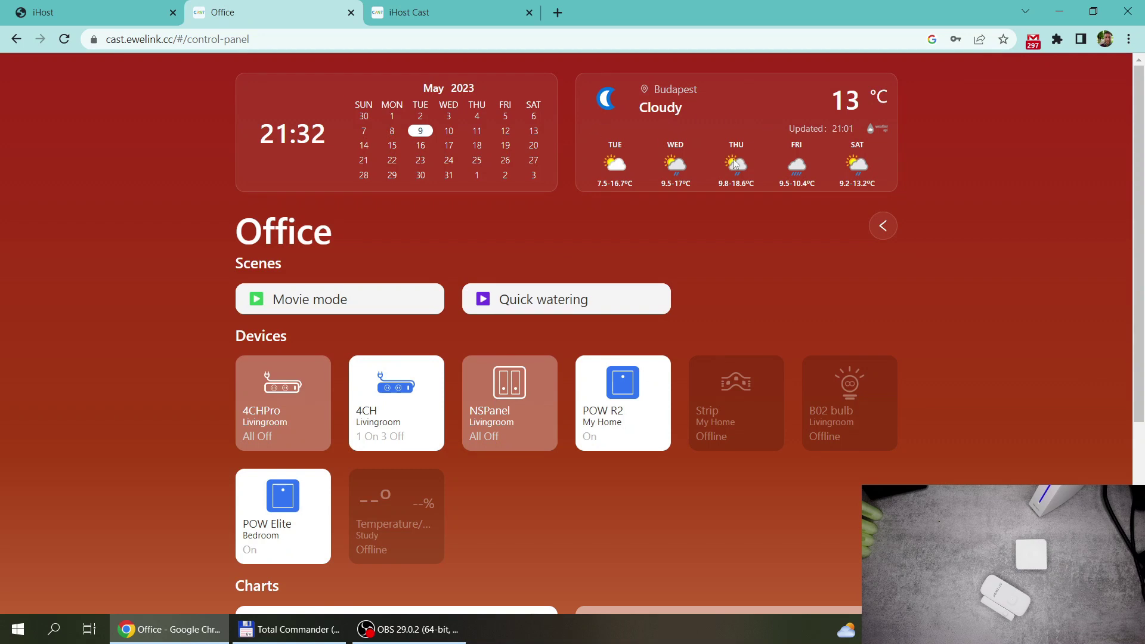
scroll(732, 159, "down", 5)
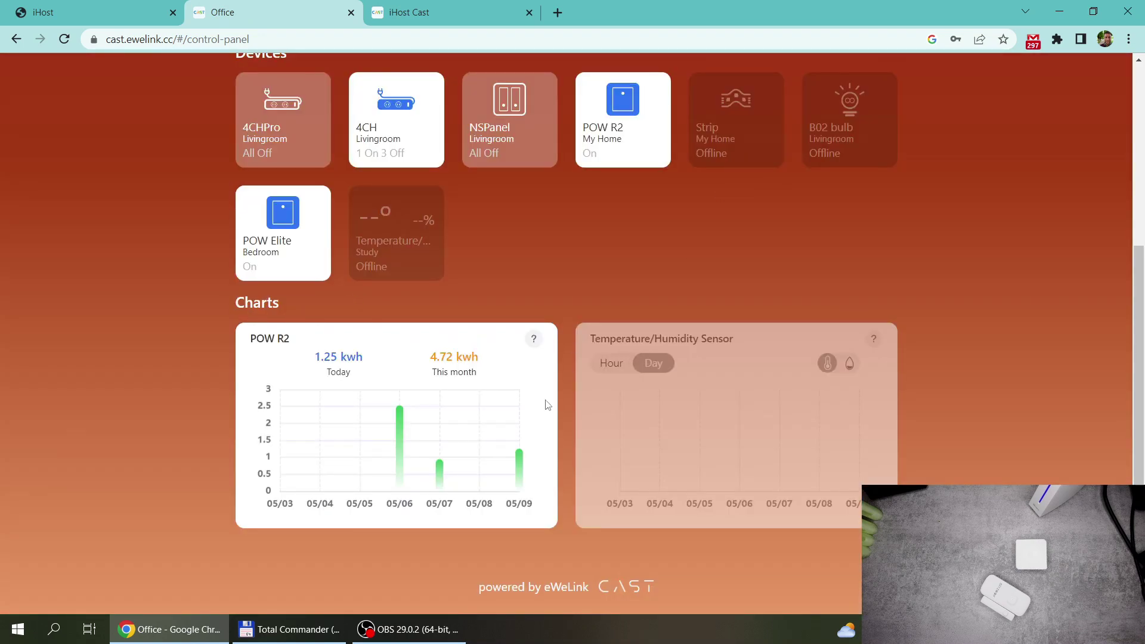
Step: Arm Away mode, then arm and disarm Home mode, leaving no security mode active
left_click(427, 18)
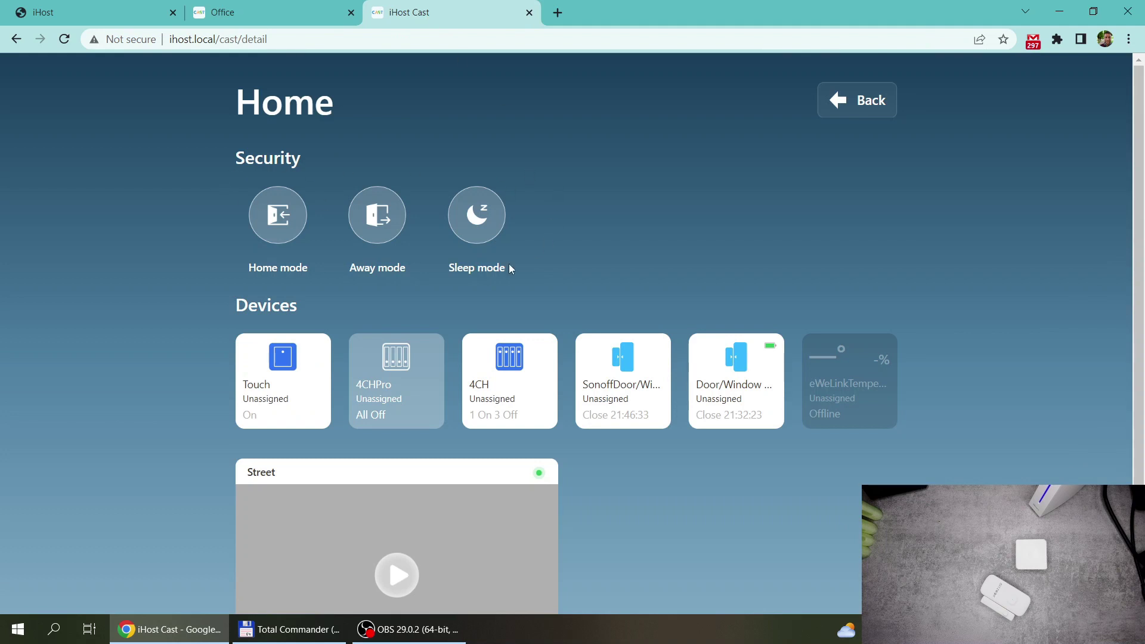
left_click(379, 216)
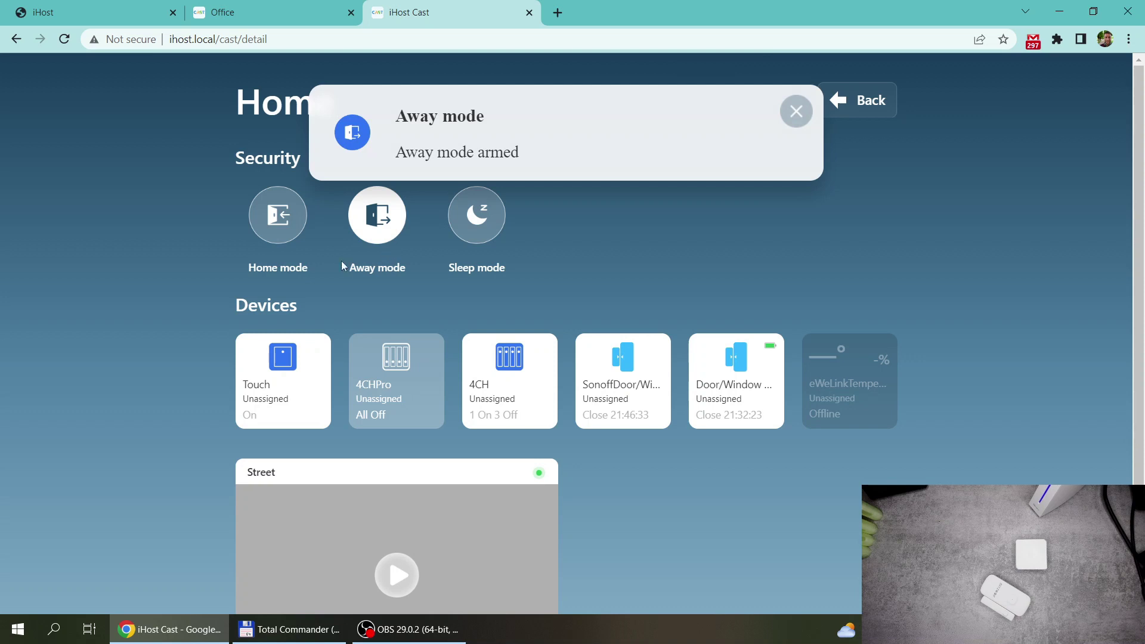
left_click(275, 212)
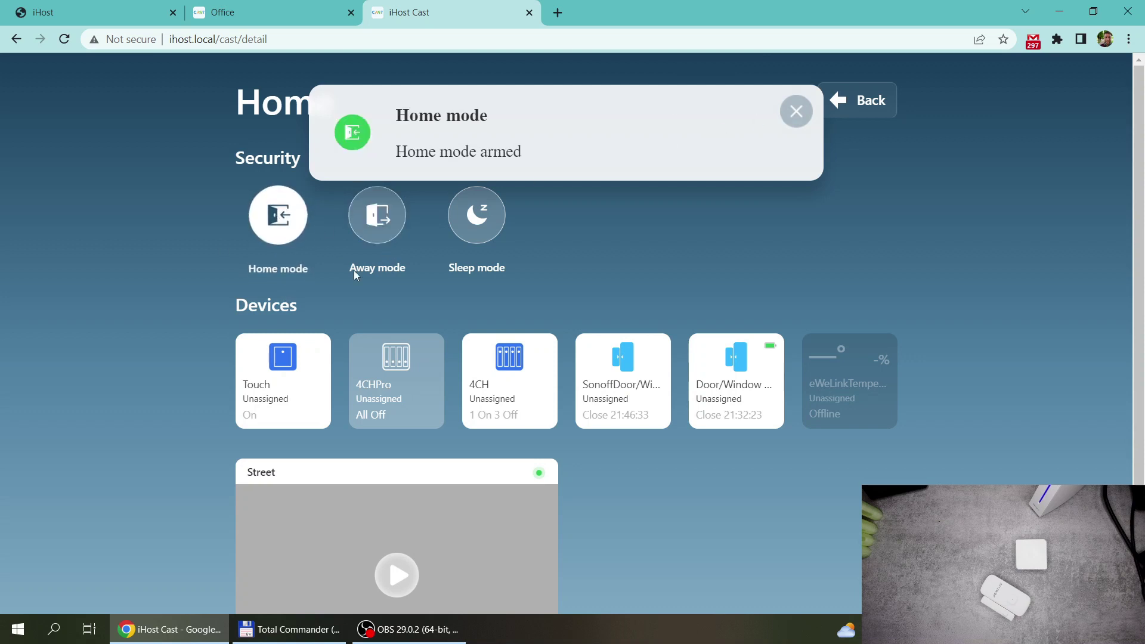
left_click(279, 220)
left_click(797, 112)
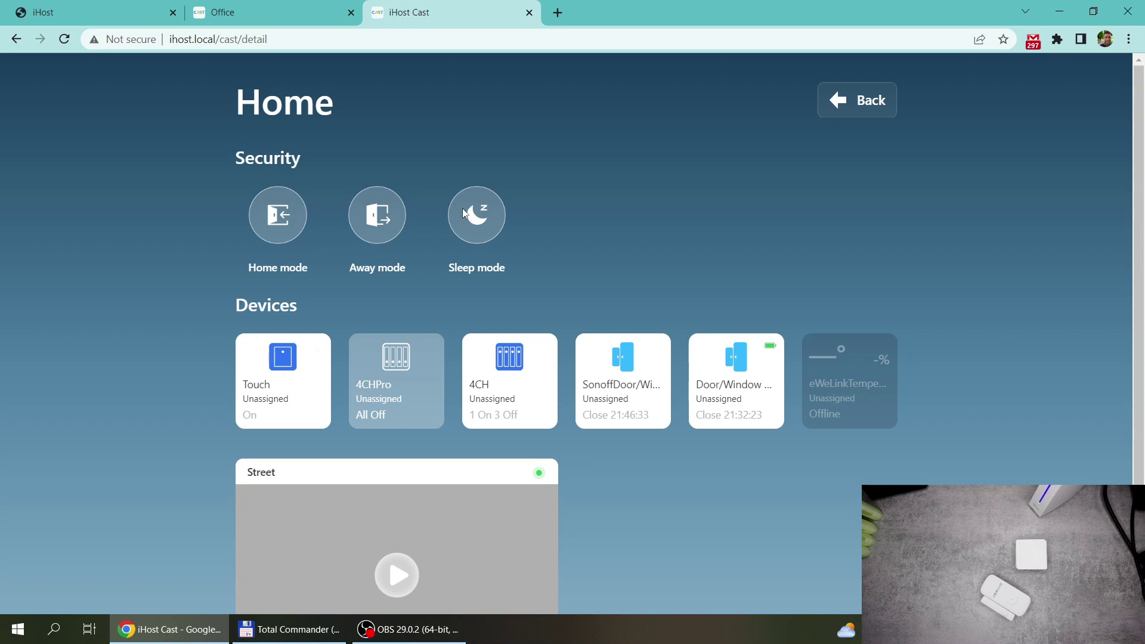
left_click(300, 19)
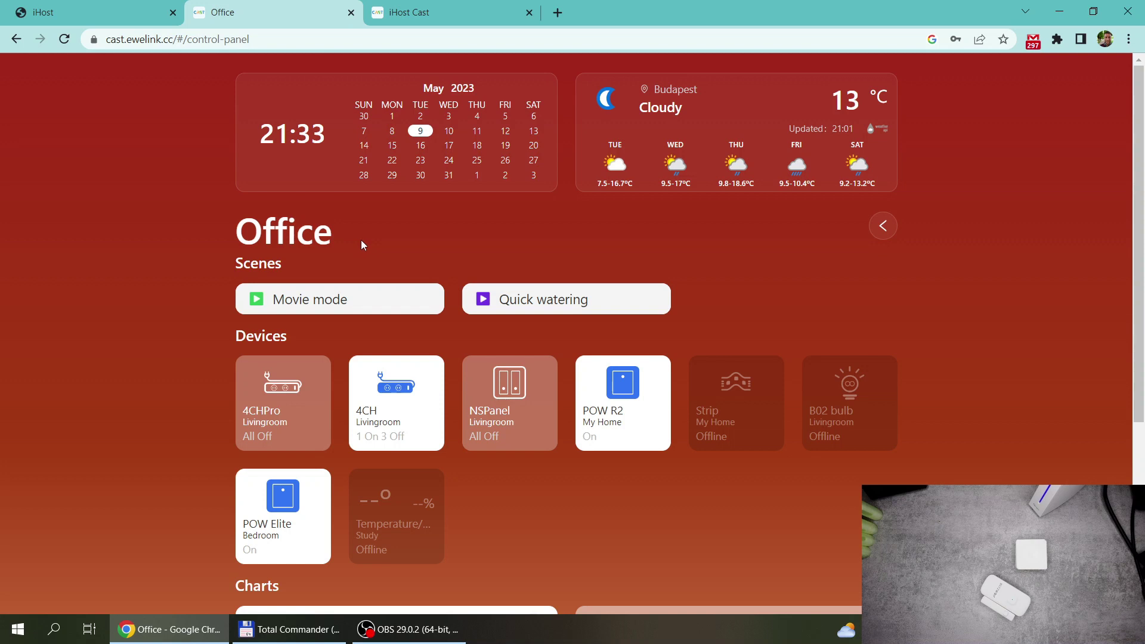
scroll(362, 245, "down", 3)
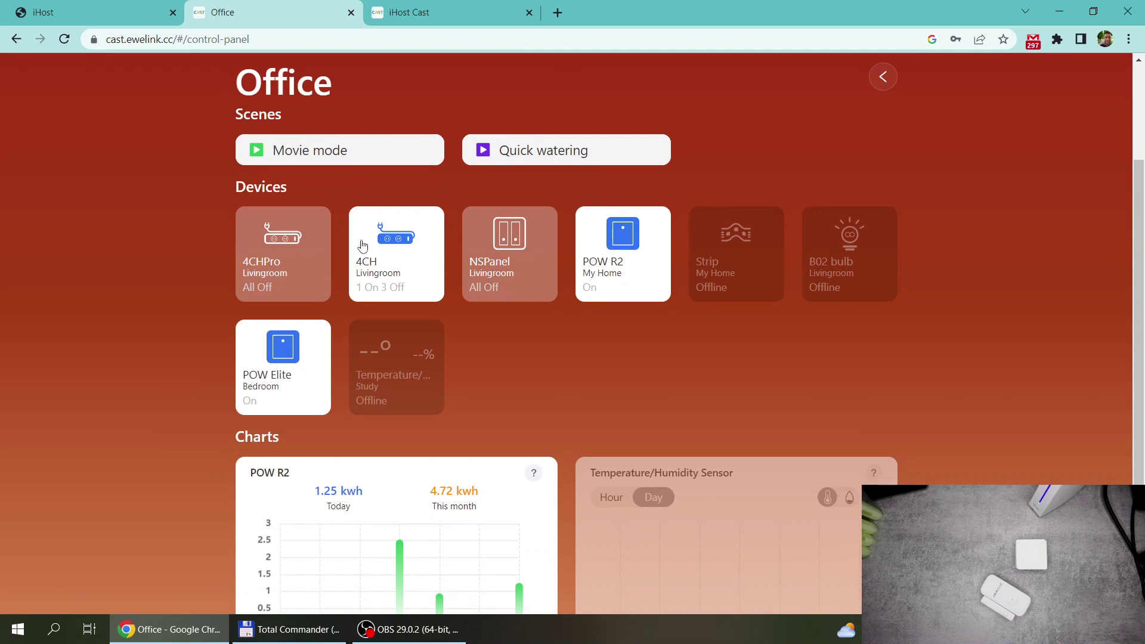
scroll(361, 246, "up", 3)
left_click(416, 15)
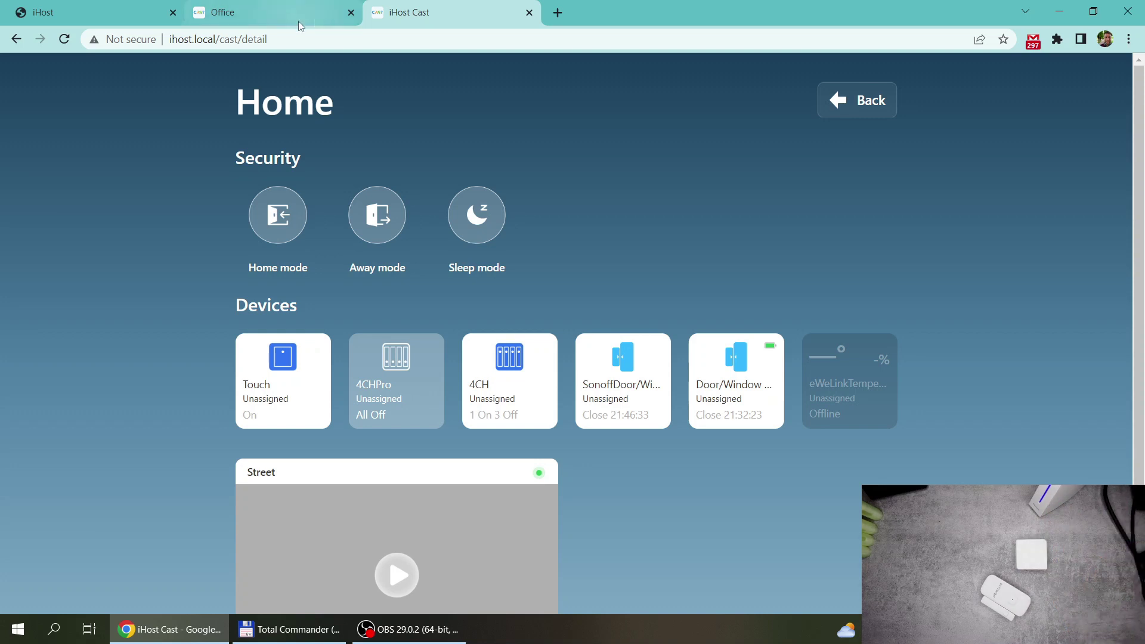
mouse_move(269, 12)
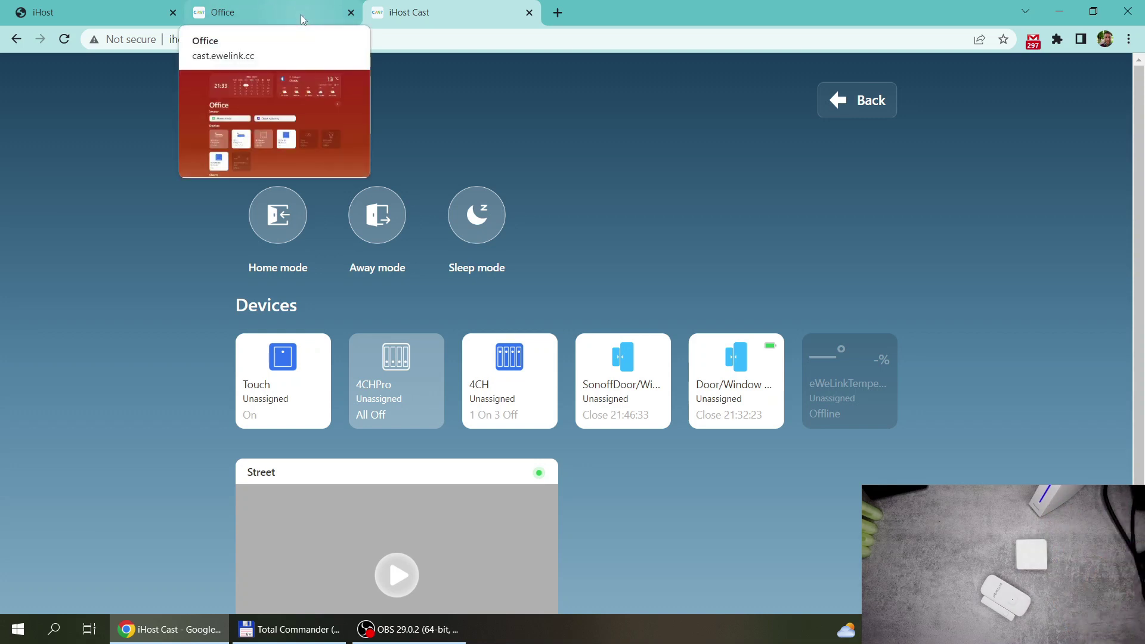
left_click(301, 19)
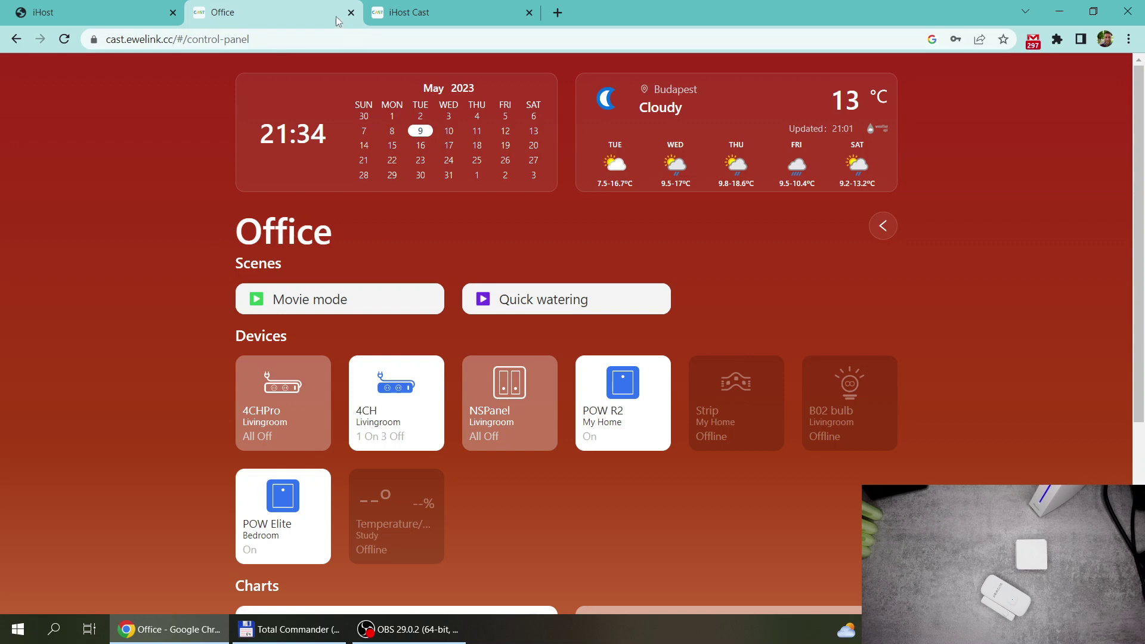
Step: Compare the Home panel and Office dashboards by switching between them
left_click(433, 14)
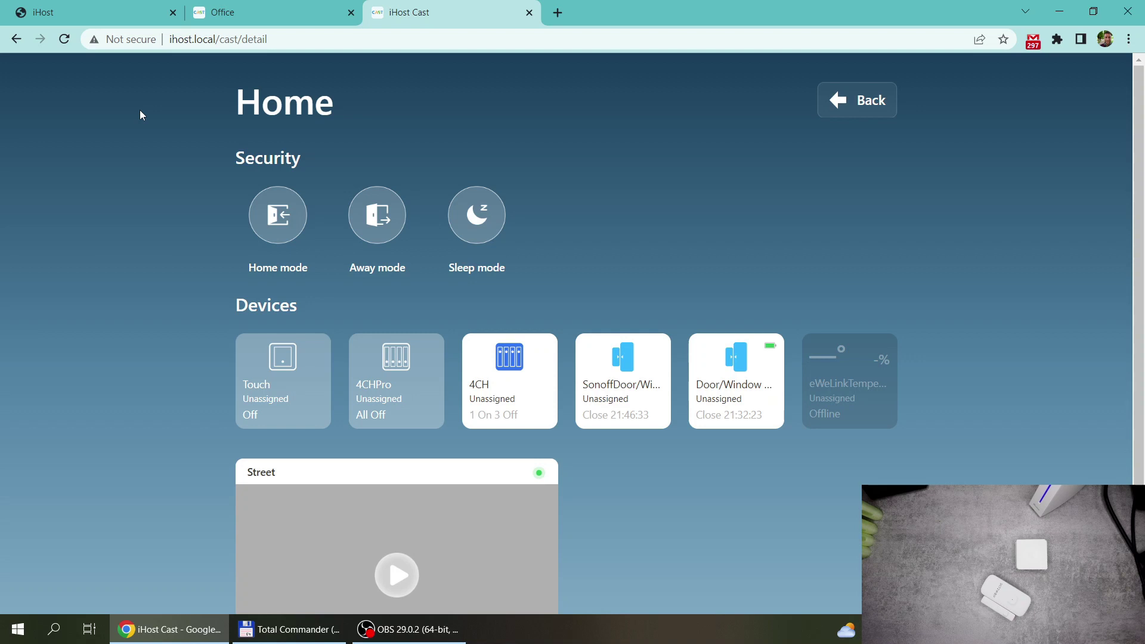
left_click(280, 12)
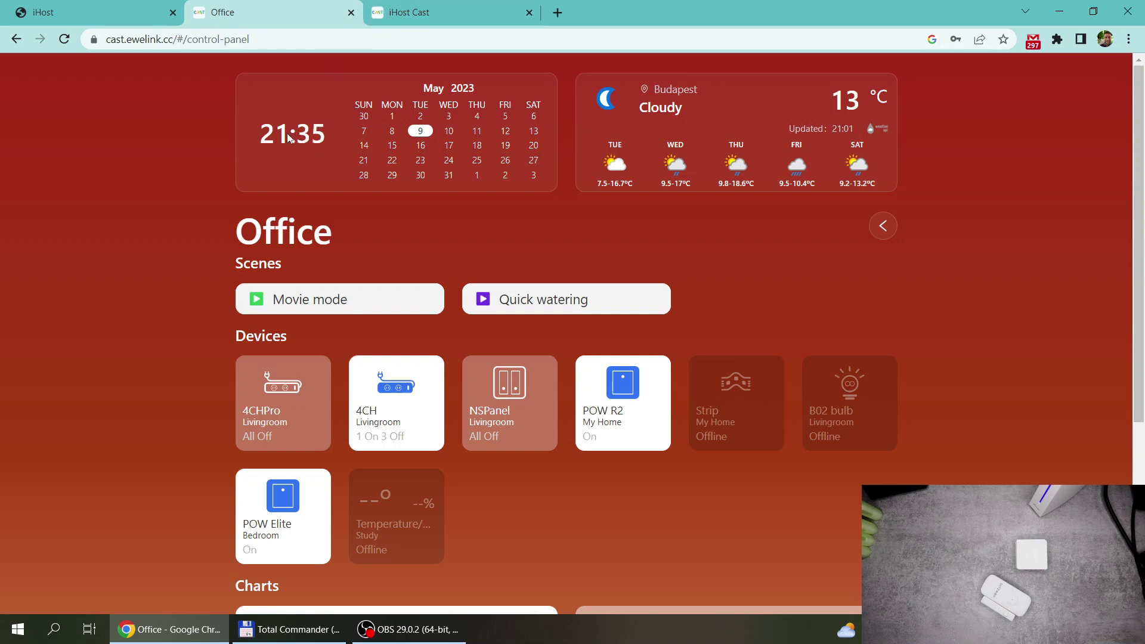
left_click(417, 12)
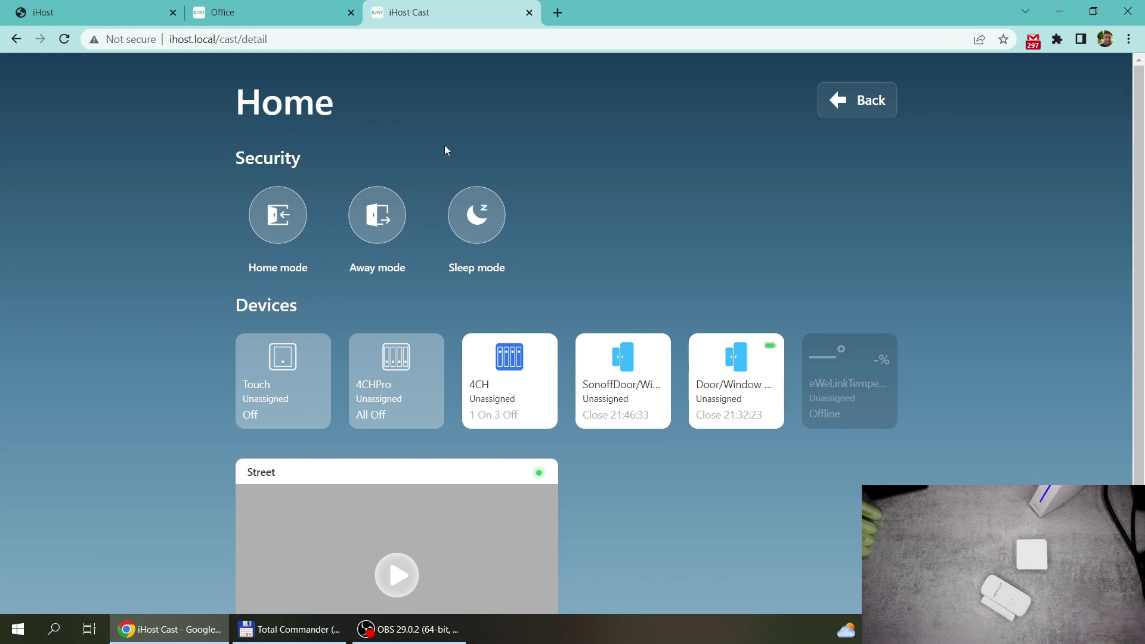
scroll(625, 239, "down", 1)
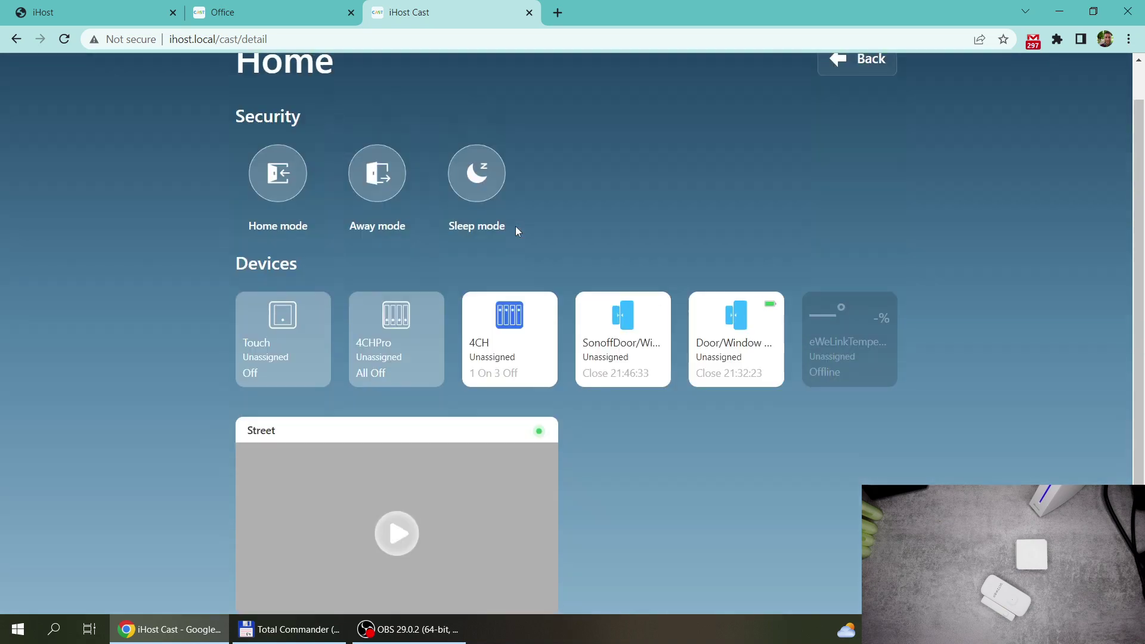
scroll(517, 231, "up", 1)
left_click(41, 12)
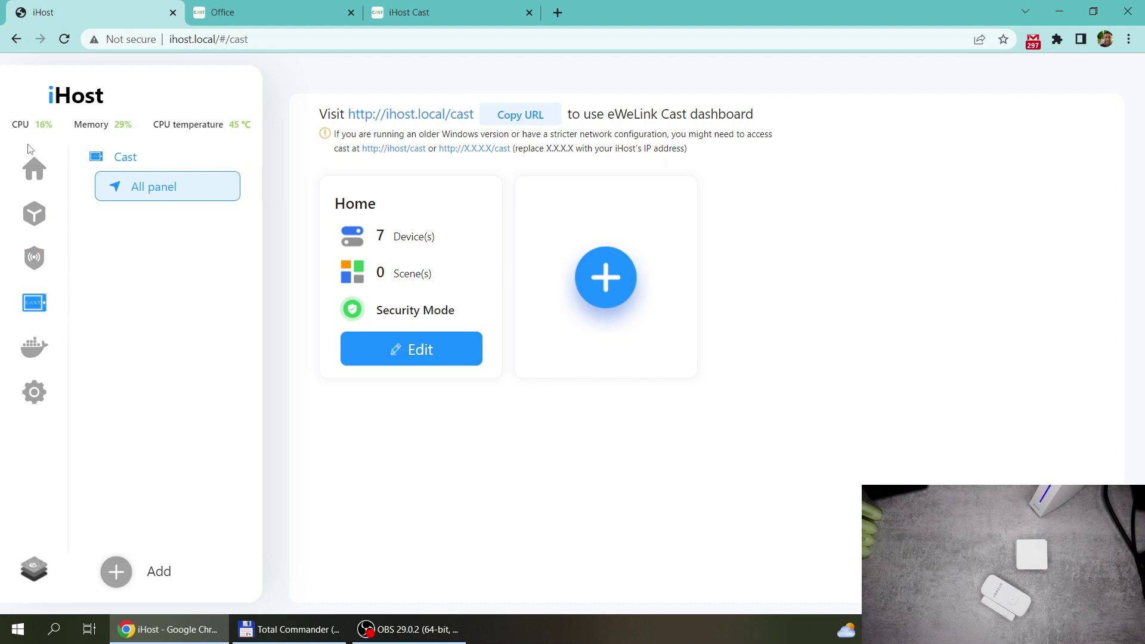
left_click(38, 172)
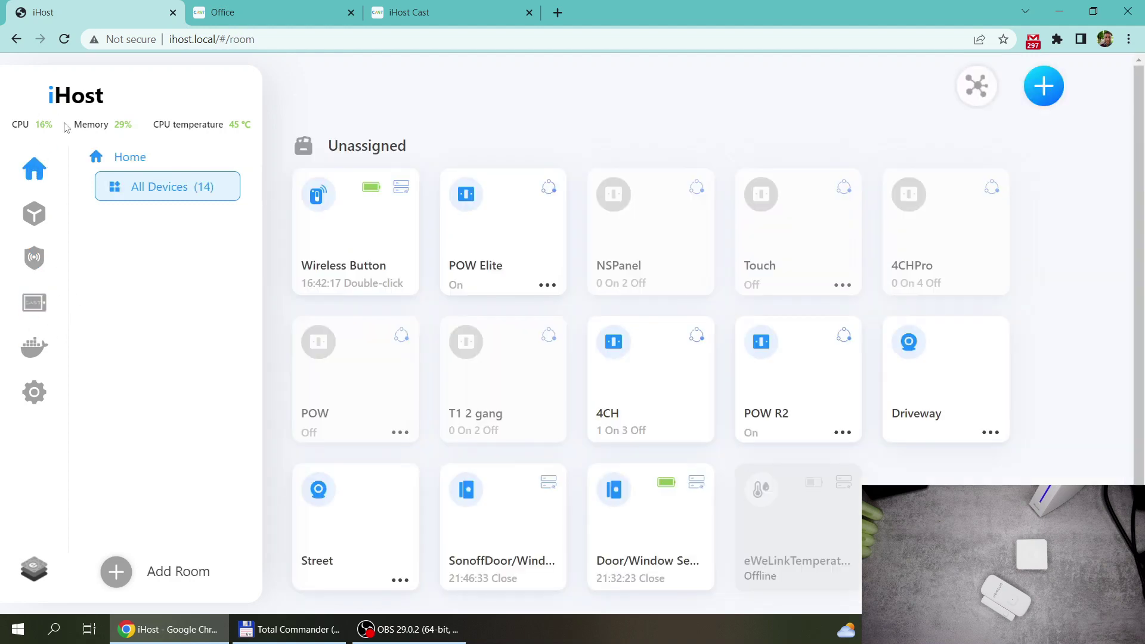
left_click(36, 307)
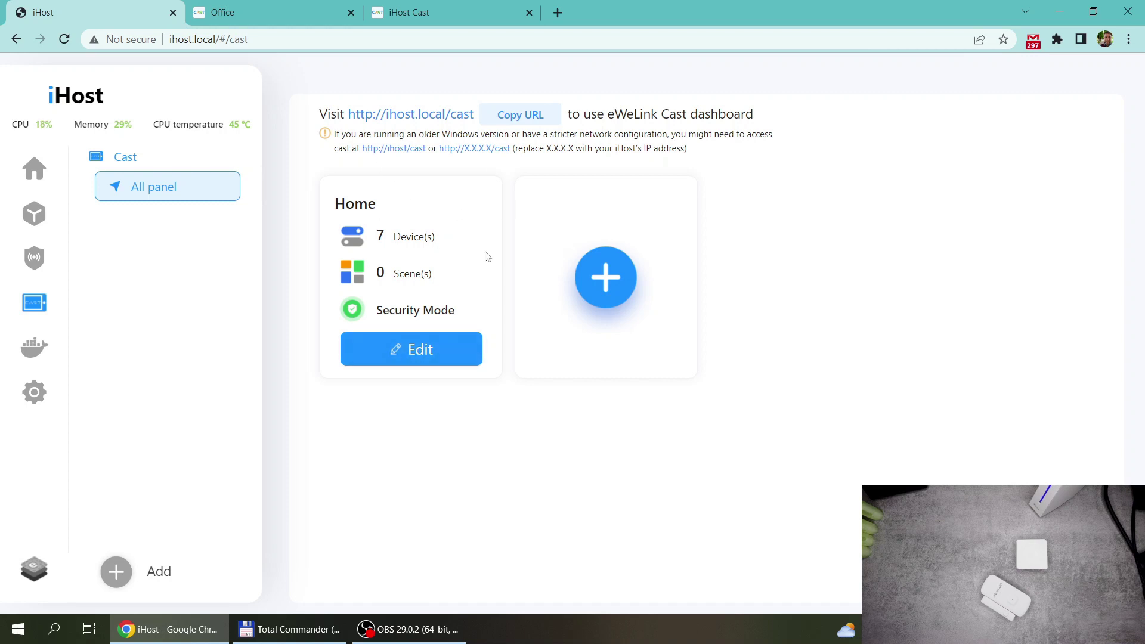
Step: Open the Home panel editor and turn the Smart Security widget off in Settings
left_click(402, 348)
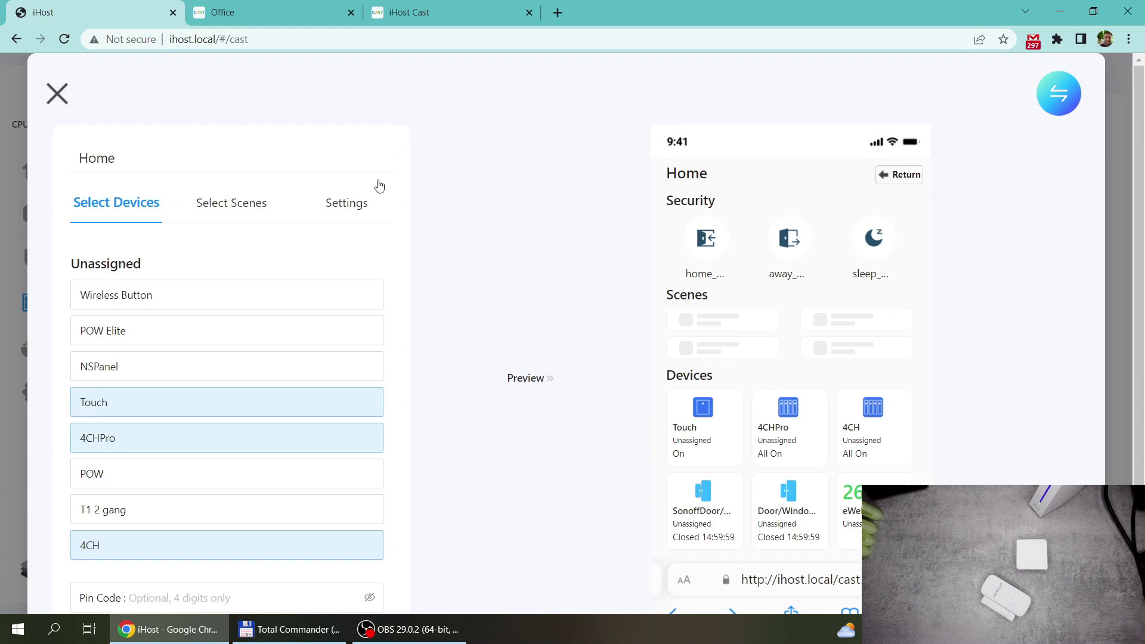
scroll(593, 158, "down", 2)
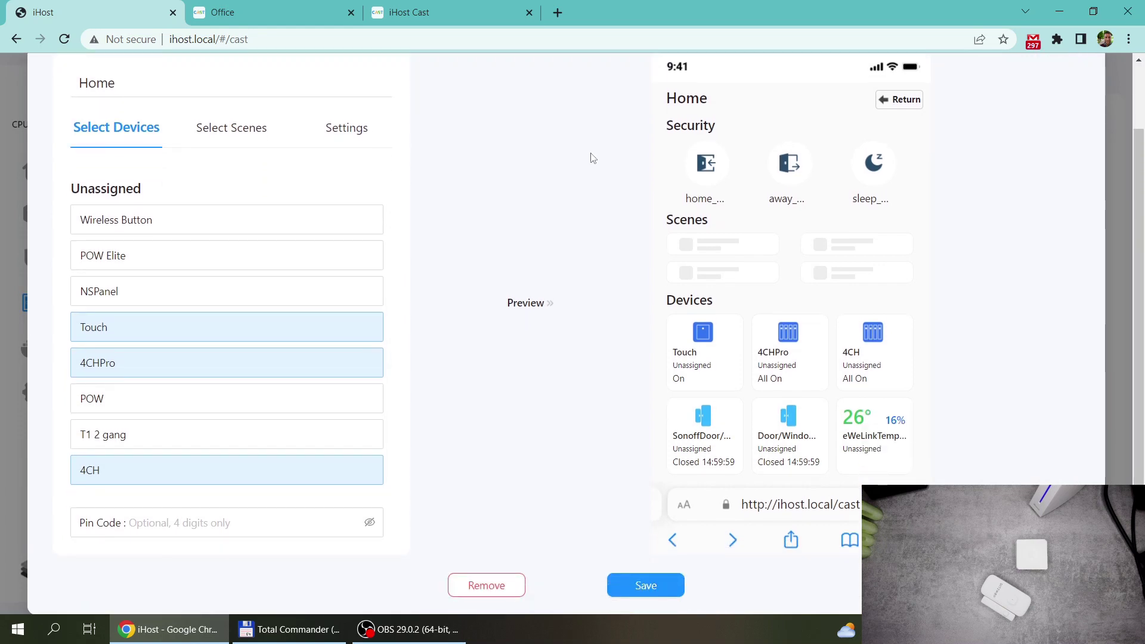
left_click(356, 132)
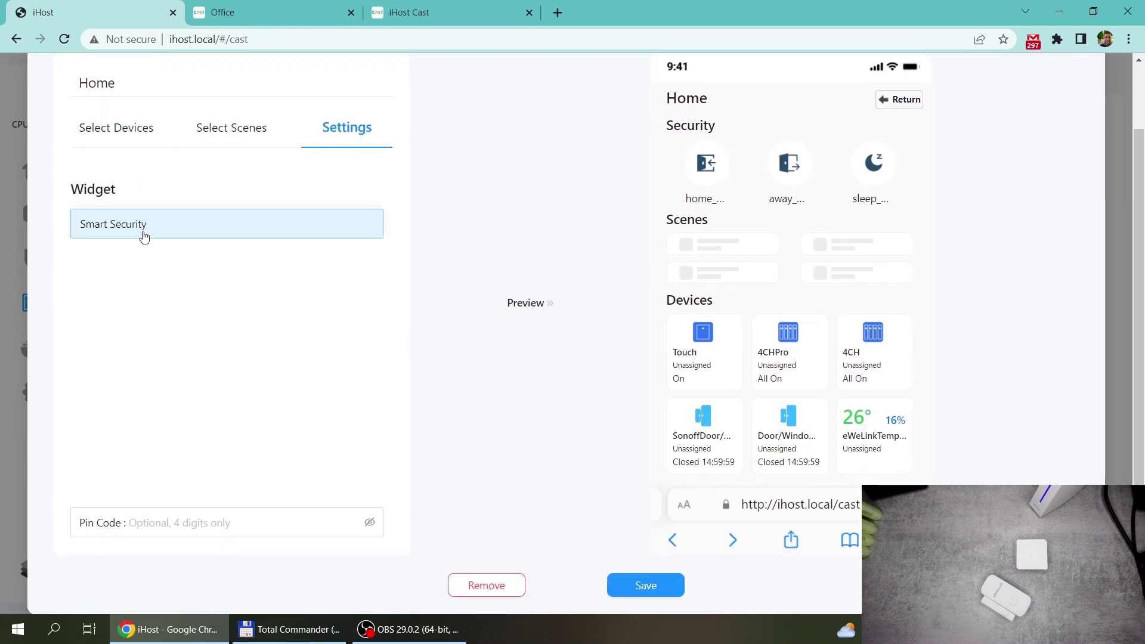
left_click(163, 237)
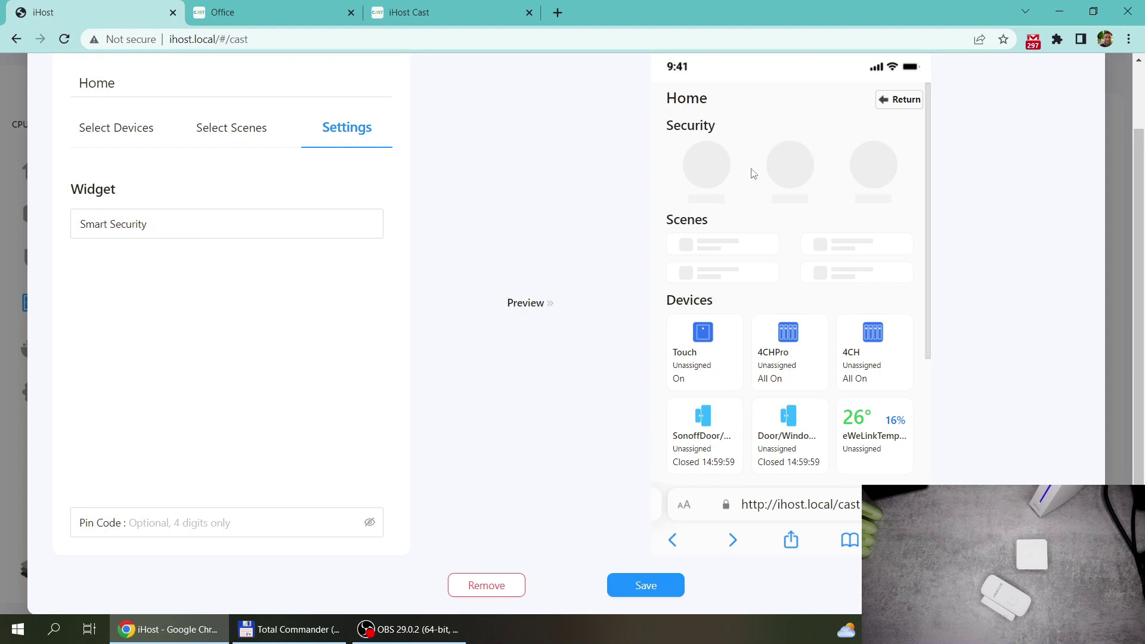
scroll(609, 146, "up", 2)
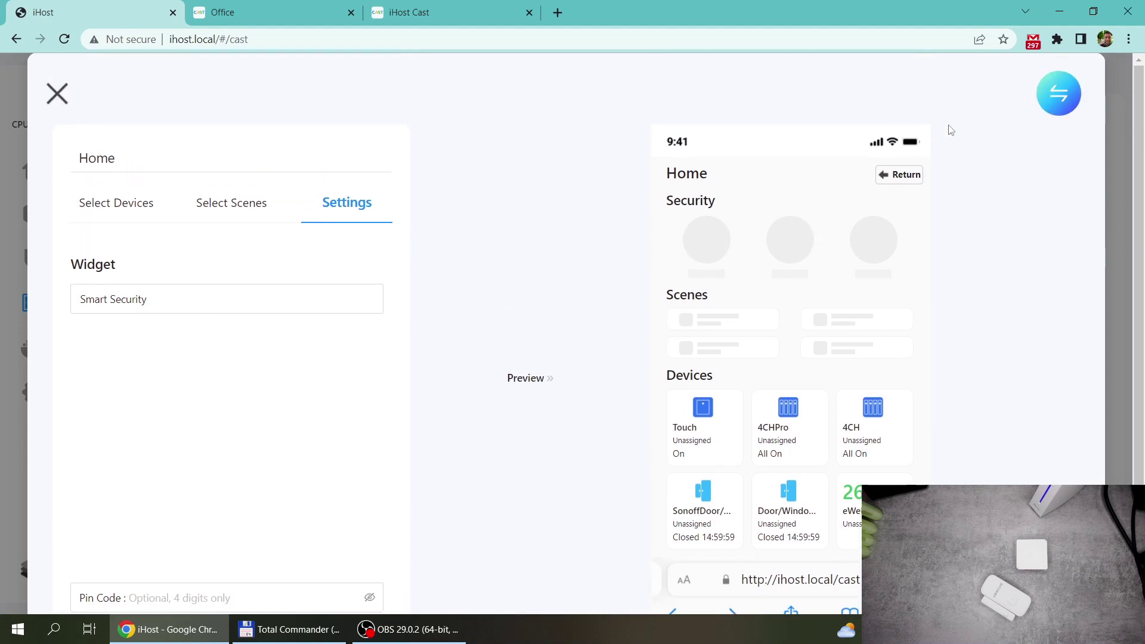
Step: Preview desktop and phone layouts, re-enable Smart Security, and add the All lights on scene
left_click(1054, 99)
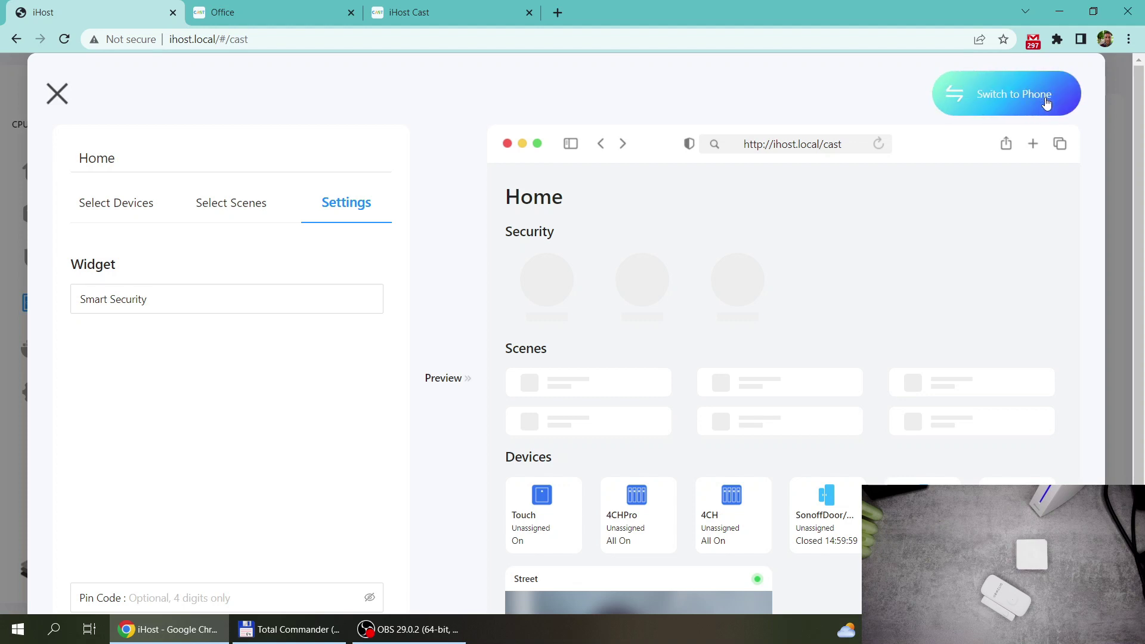
left_click(1035, 101)
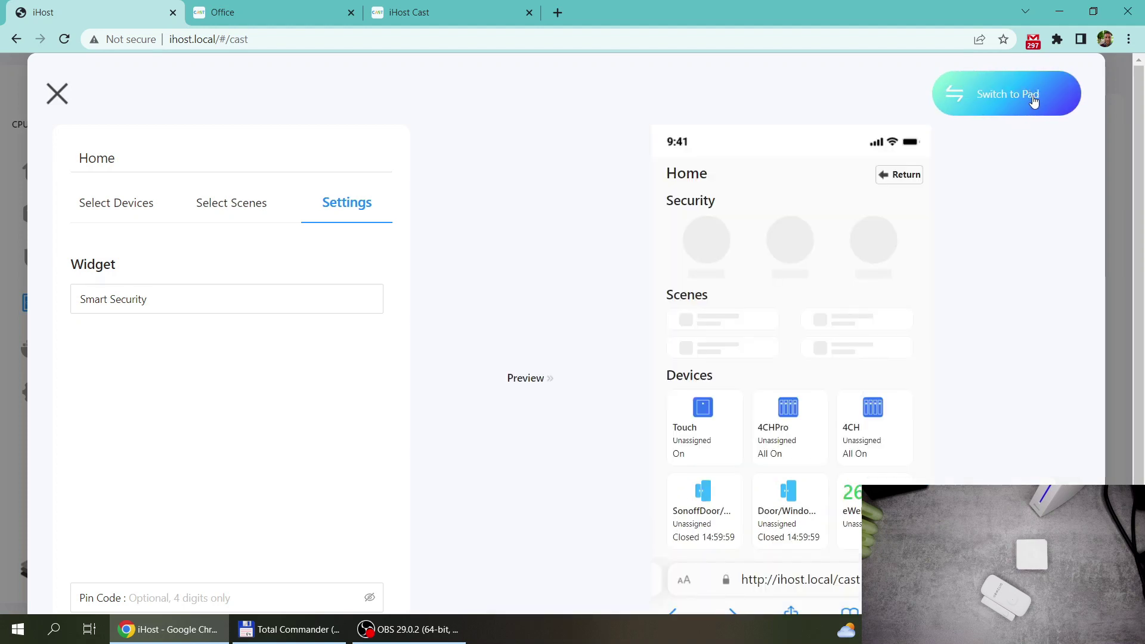
left_click(111, 309)
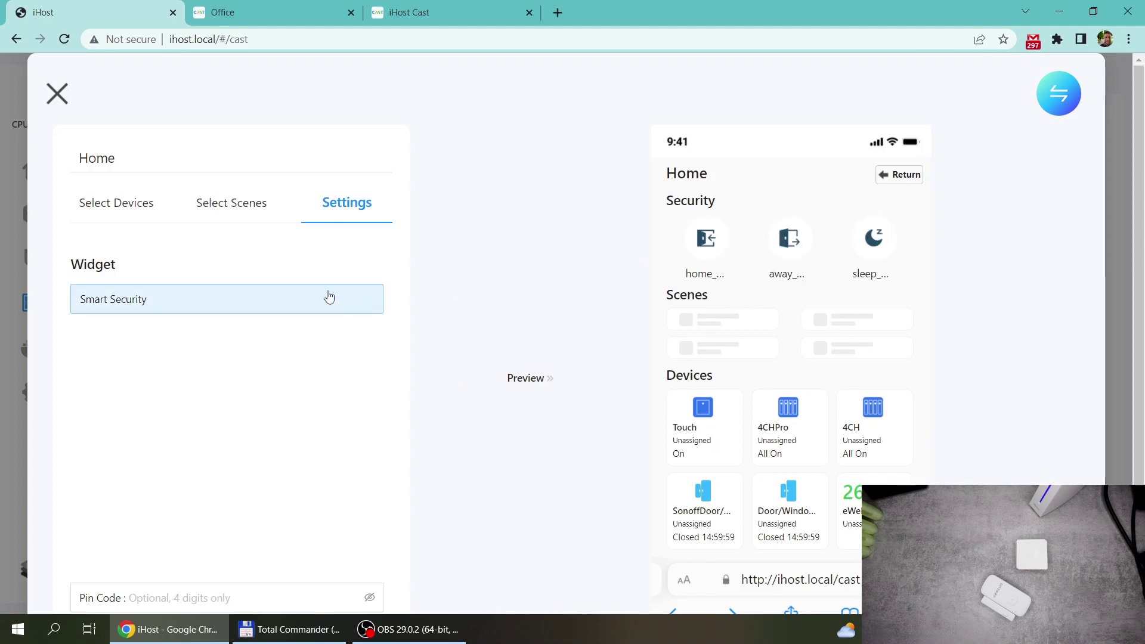
left_click(238, 213)
left_click(277, 274)
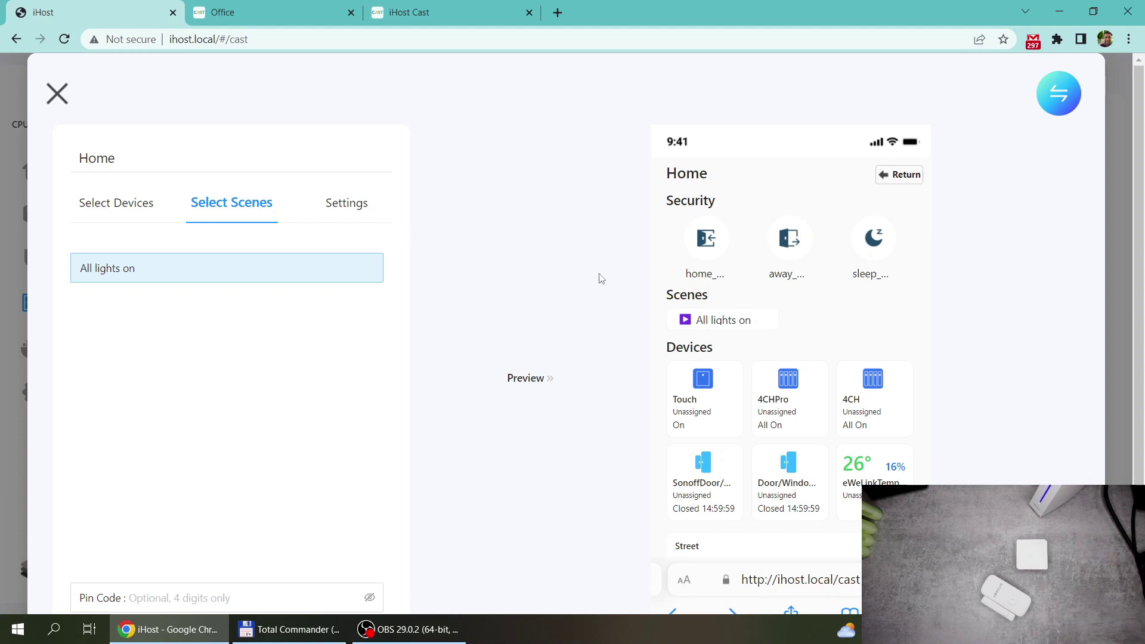
Step: Tick NSPanel from the Unassigned list in the Home panel's Select Devices
left_click(118, 203)
scroll(492, 271, "down", 1)
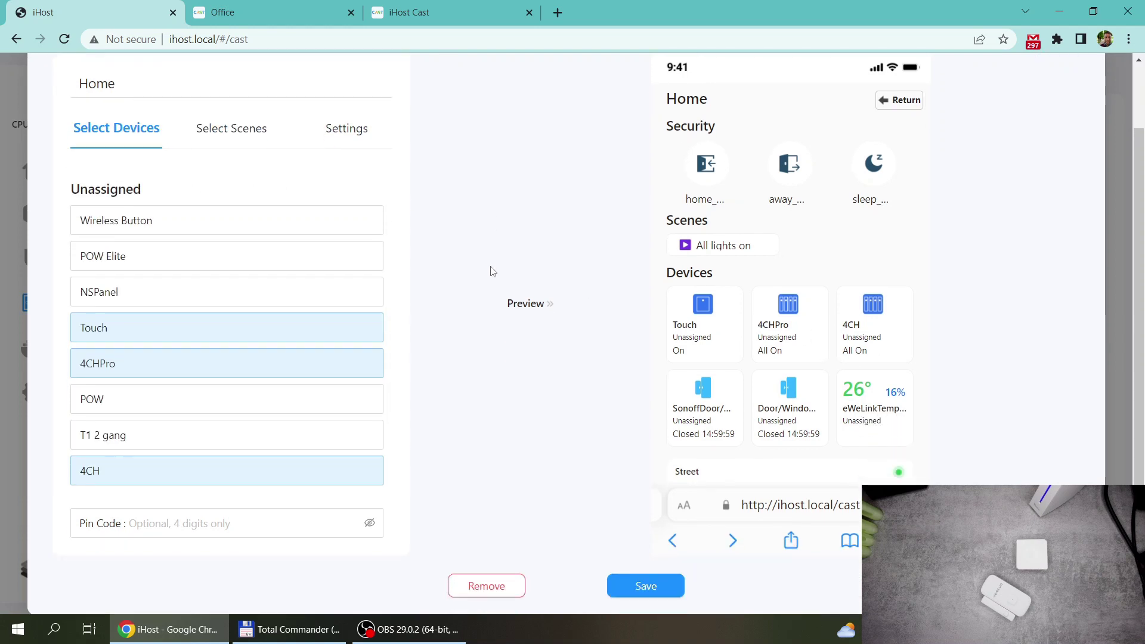
scroll(191, 275, "down", 2)
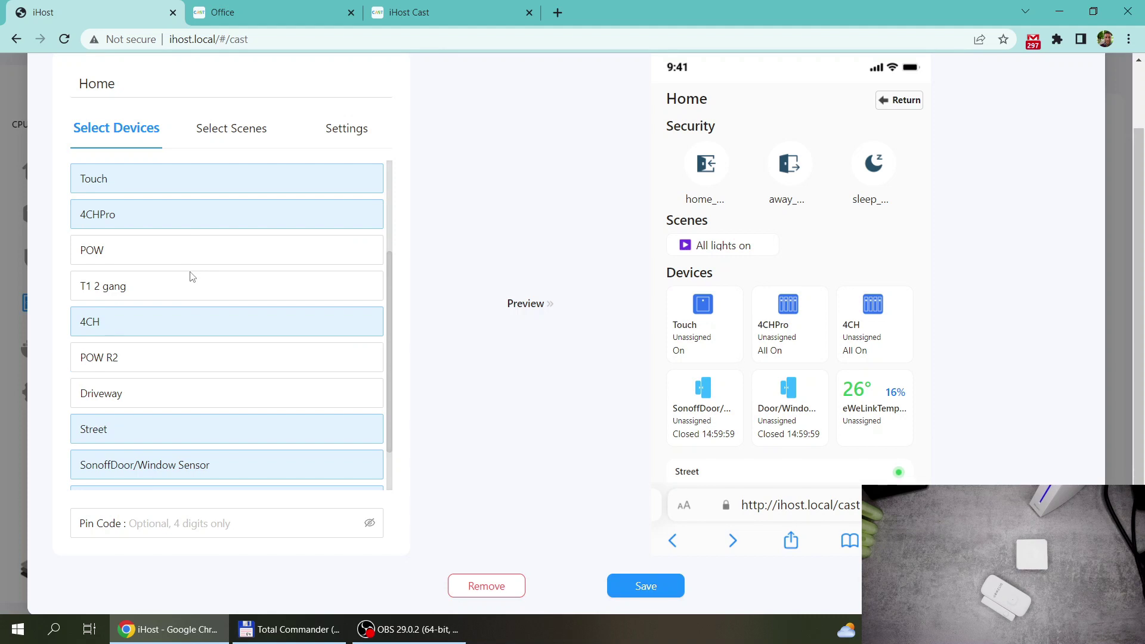
scroll(191, 276, "up", 2)
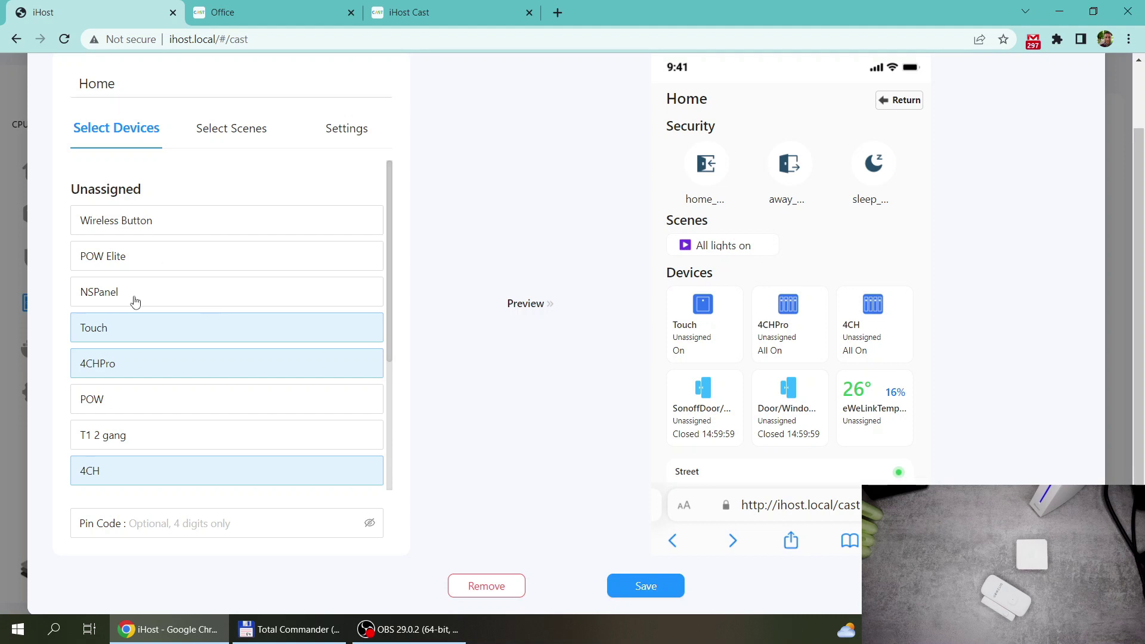
left_click(108, 296)
scroll(278, 274, "down", 1)
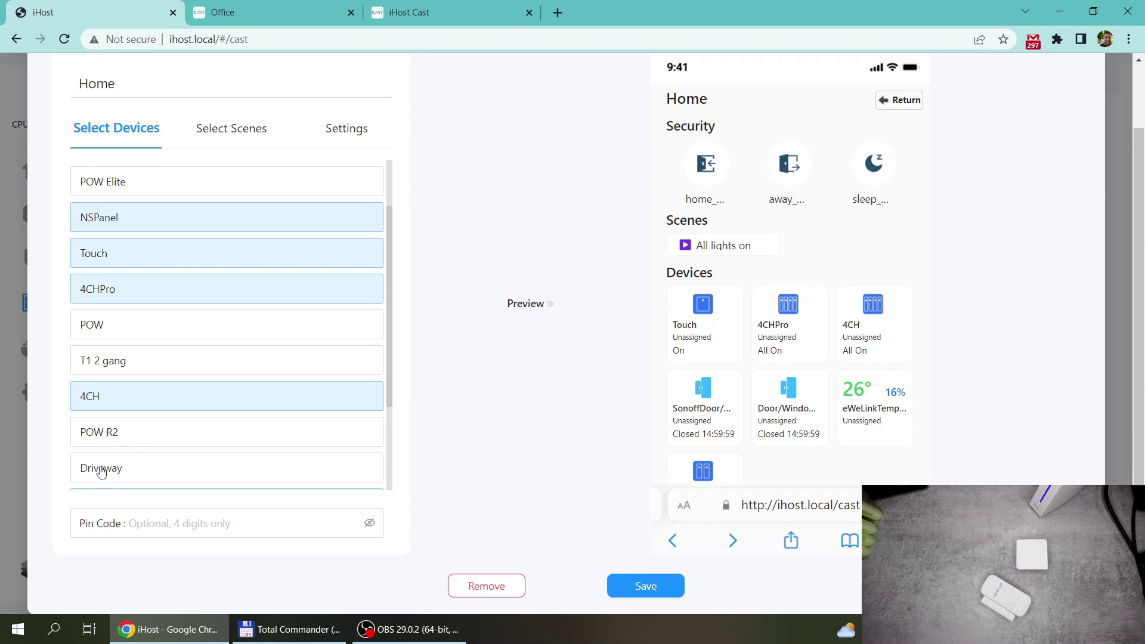
scroll(128, 389, "down", 2)
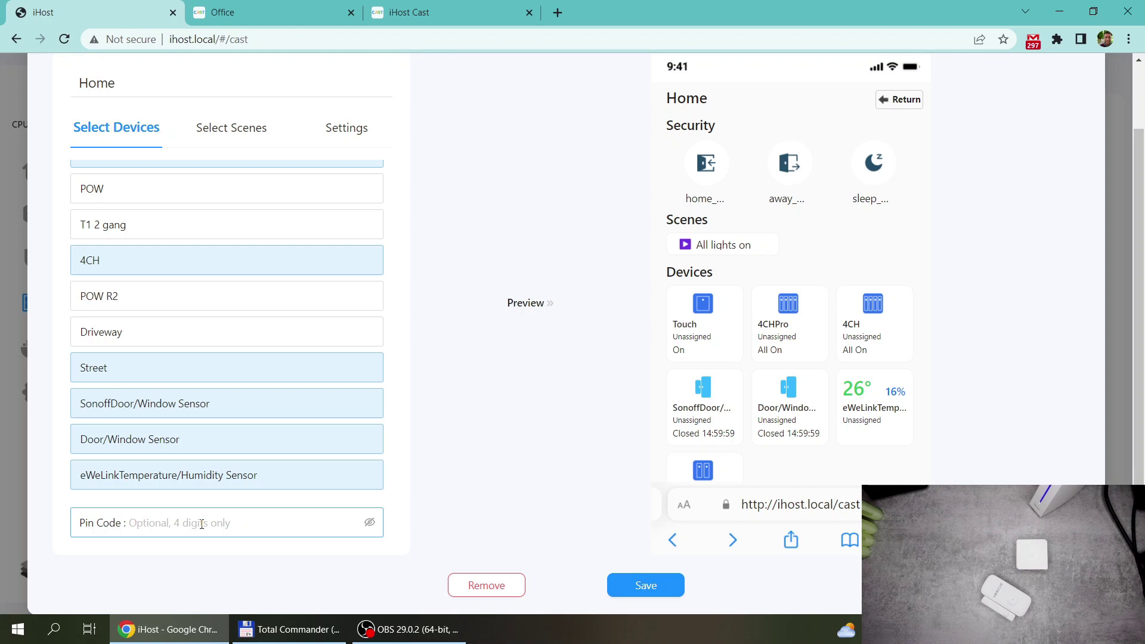
scroll(561, 266, "up", 1)
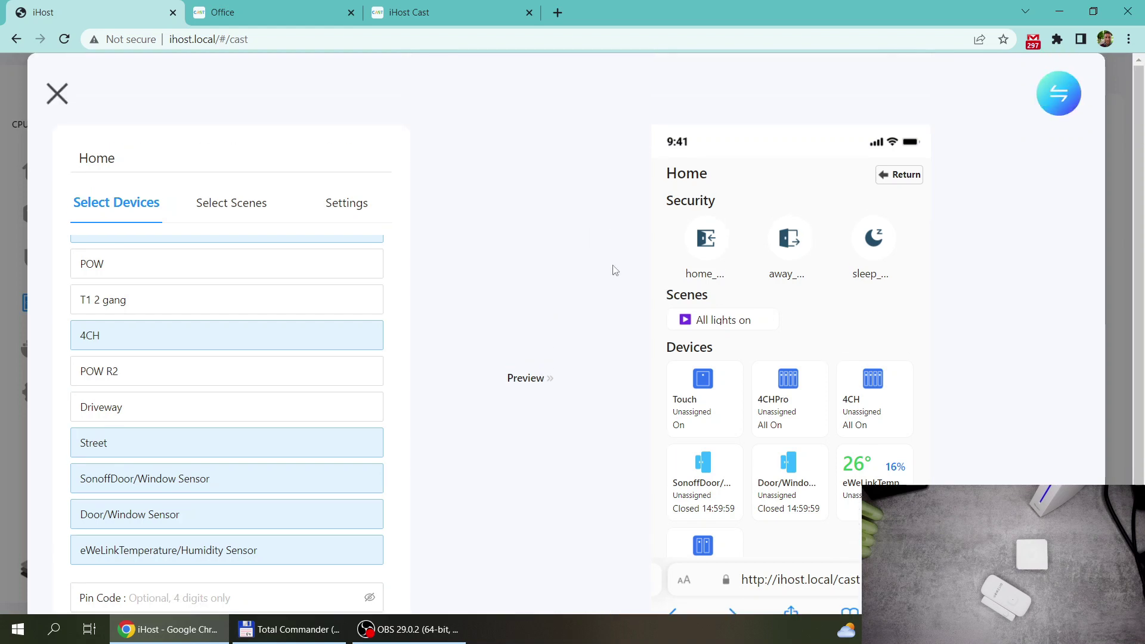
scroll(596, 322, "down", 1)
scroll(577, 368, "down", 1)
Step: Save the Home panel, then run the All lights on scene on its dashboard
left_click(636, 584)
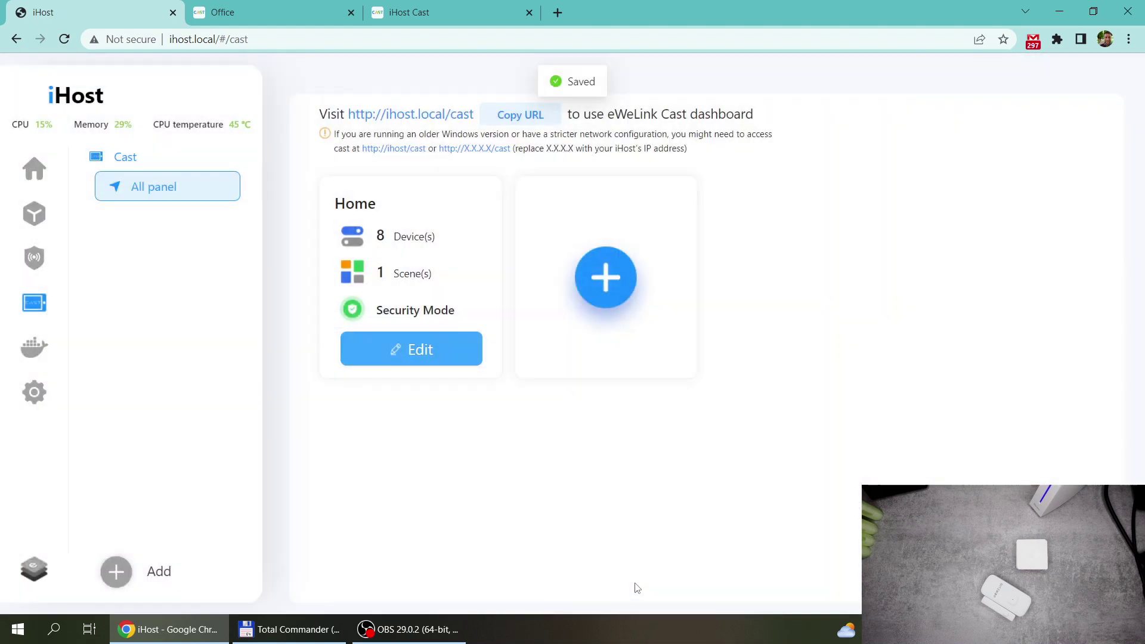
left_click(440, 10)
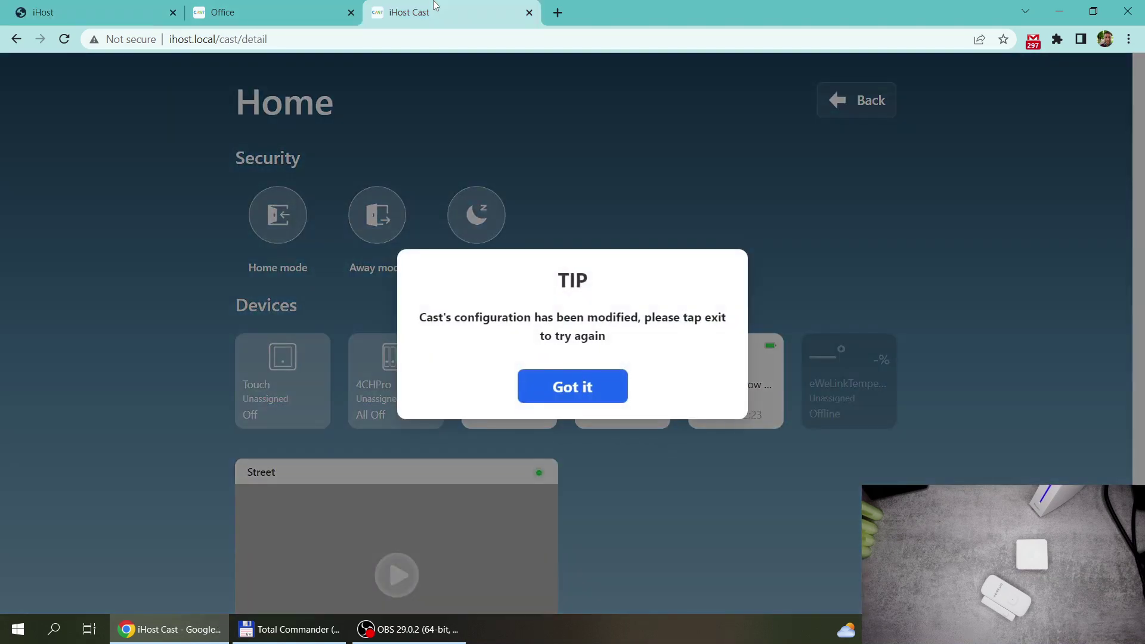
left_click(571, 389)
left_click(361, 251)
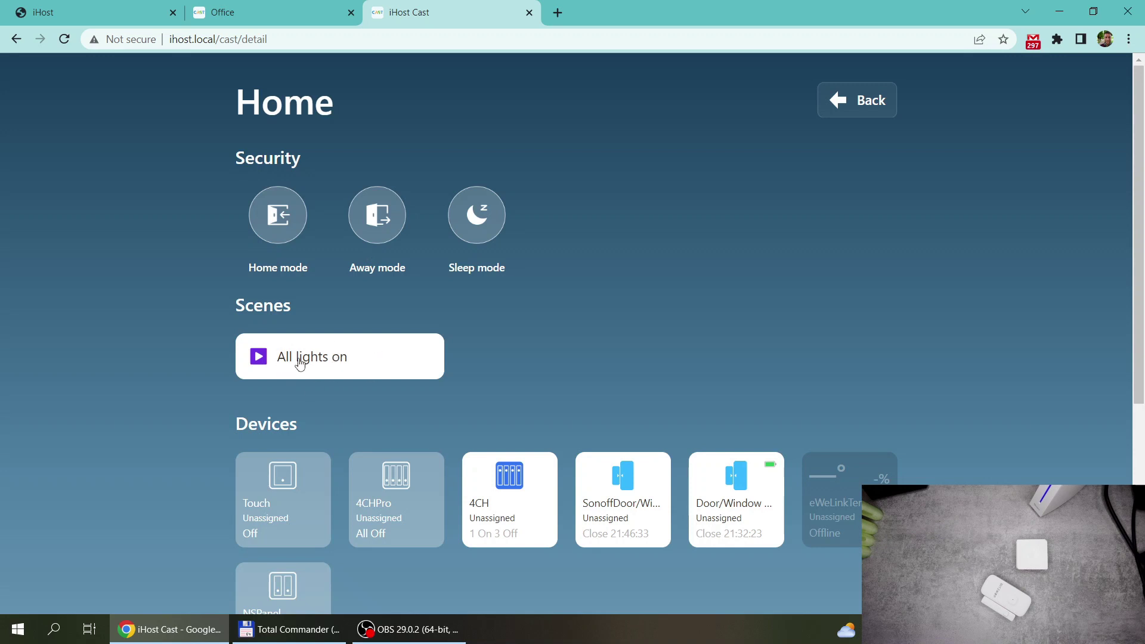
left_click(314, 361)
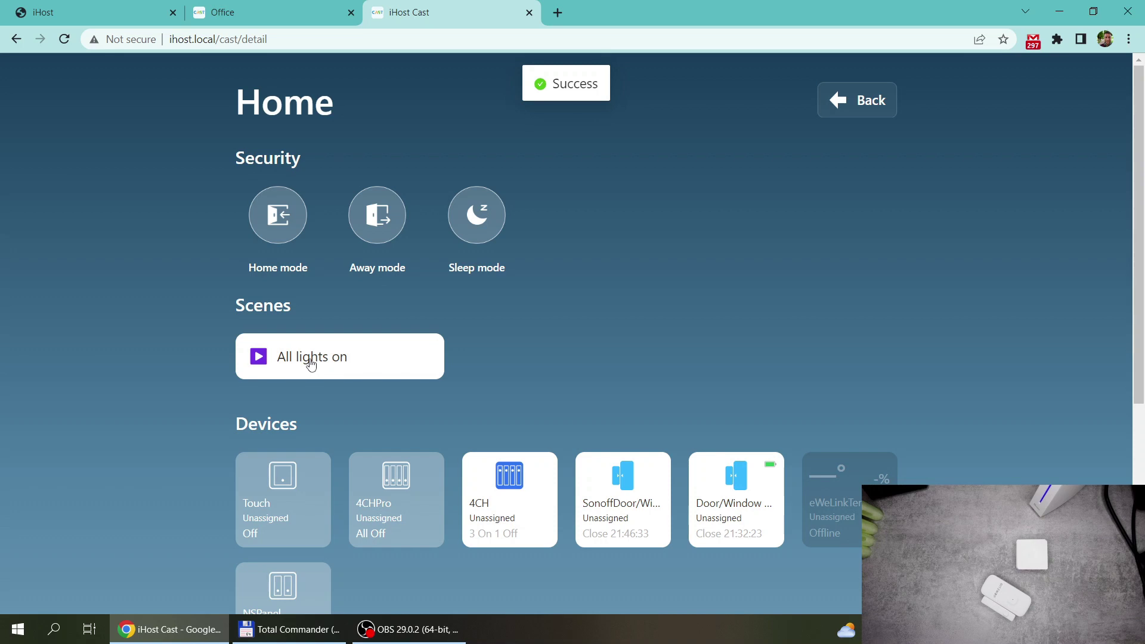
Step: Switch NSPanel channels 2 and 1 on from its channel controls
scroll(640, 311, "down", 5)
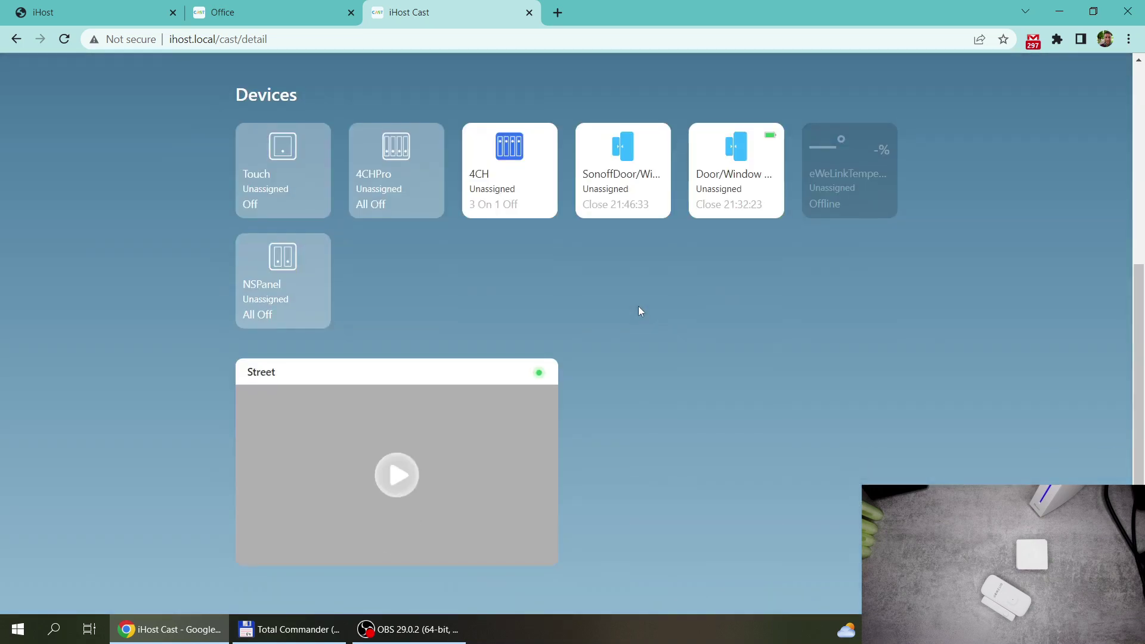
left_click(274, 285)
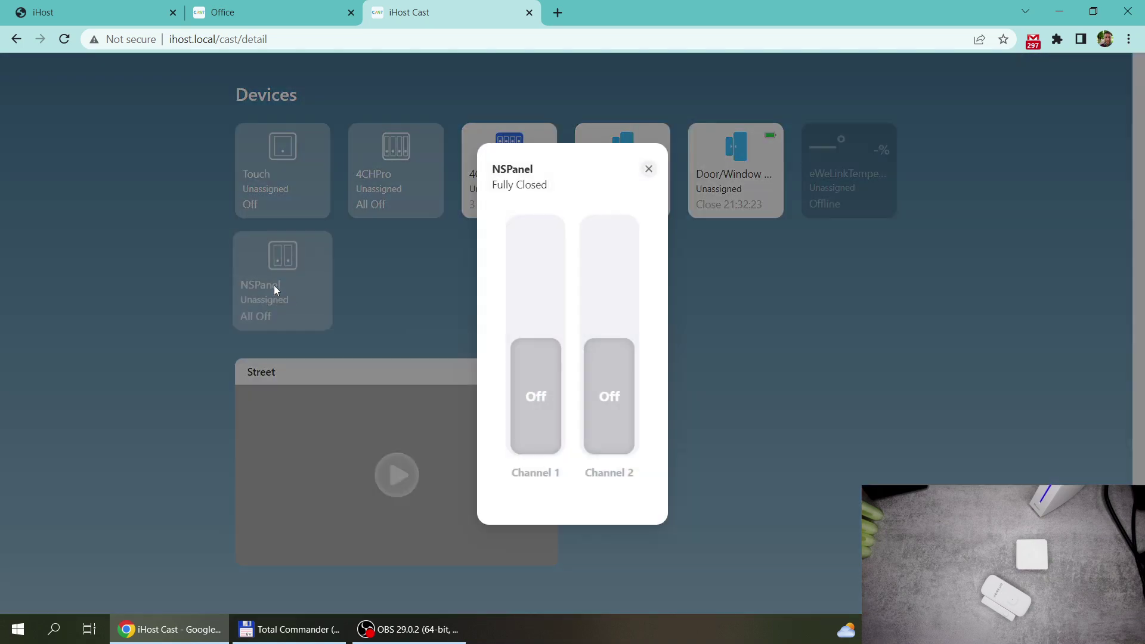
left_click(623, 391)
left_click(523, 389)
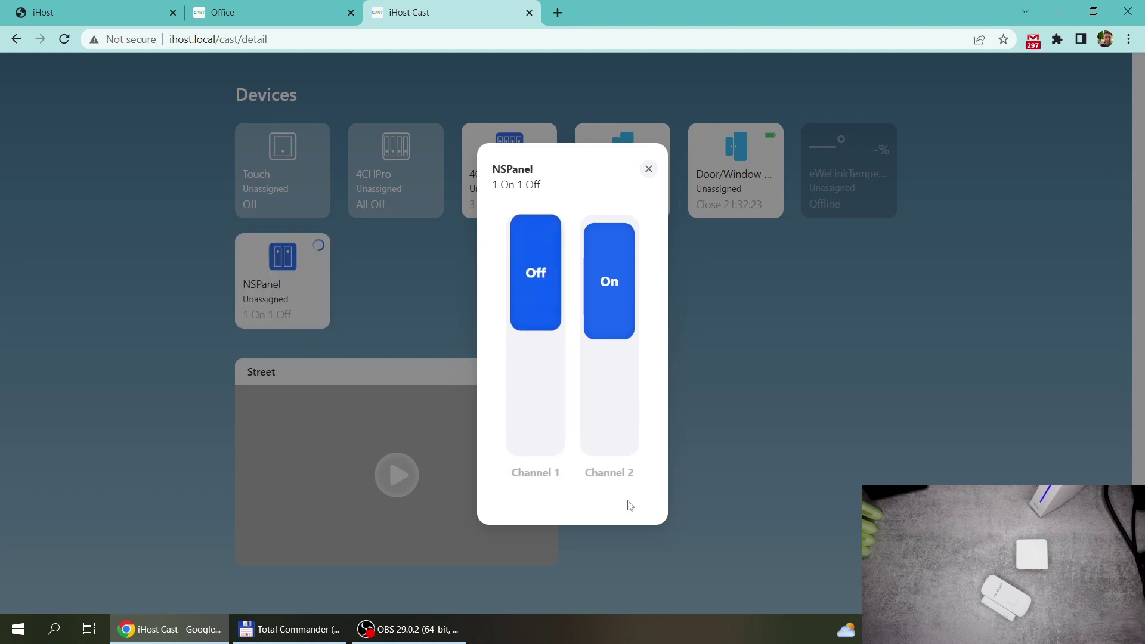
left_click(648, 169)
scroll(757, 349, "up", 5)
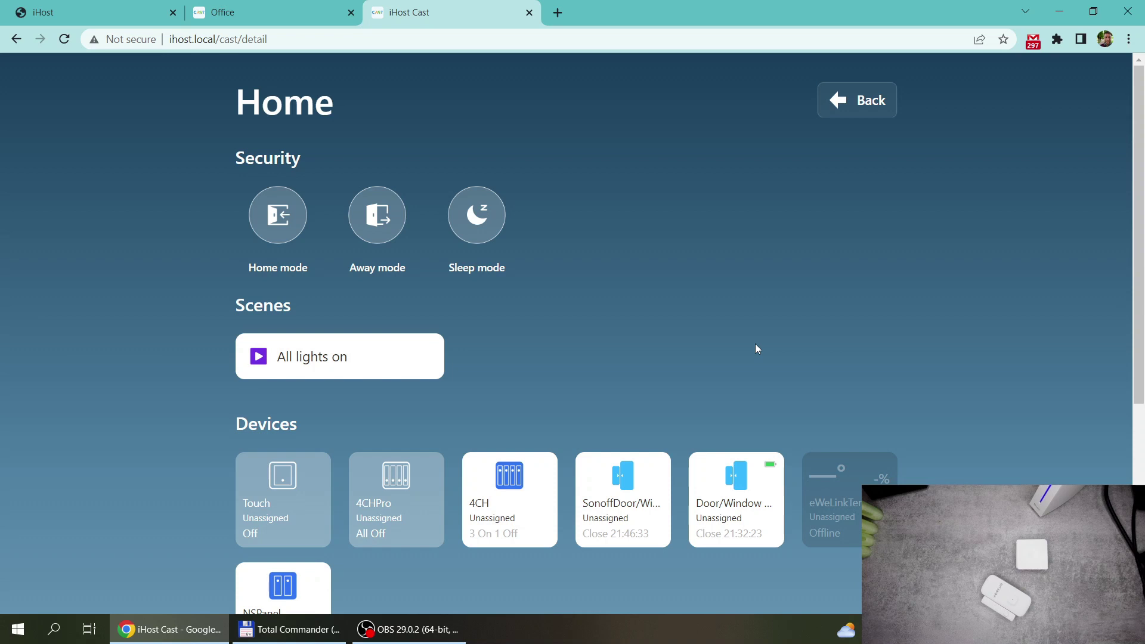
Step: Leave the Cast dashboard for iHost's Cast panel list, showing Home with 8 devices and 1 scene
left_click(260, 9)
left_click(90, 12)
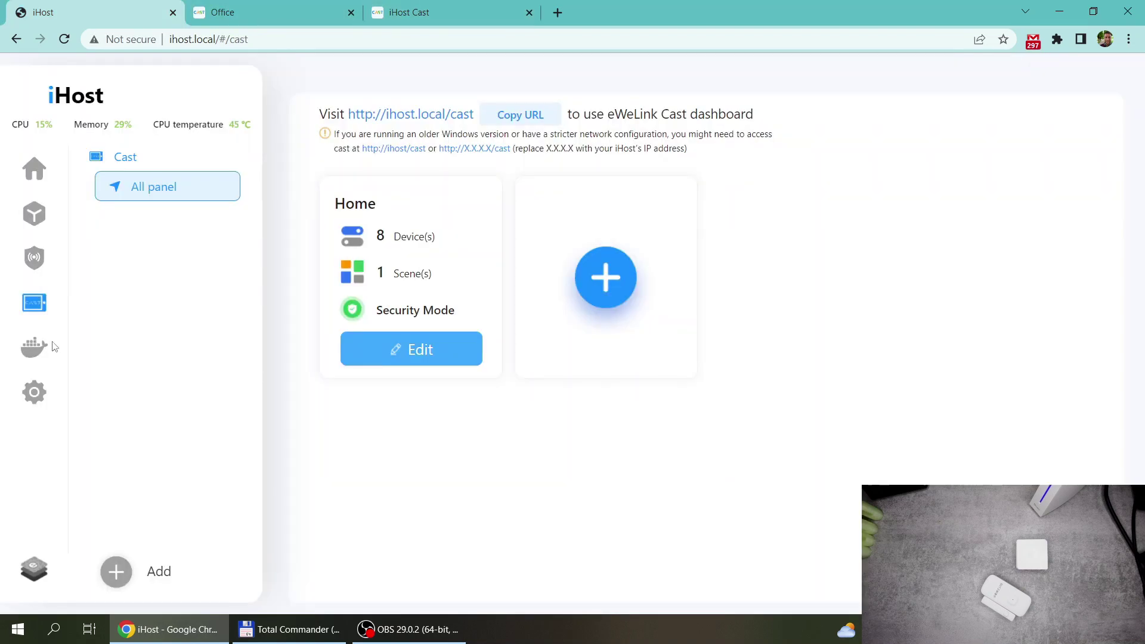